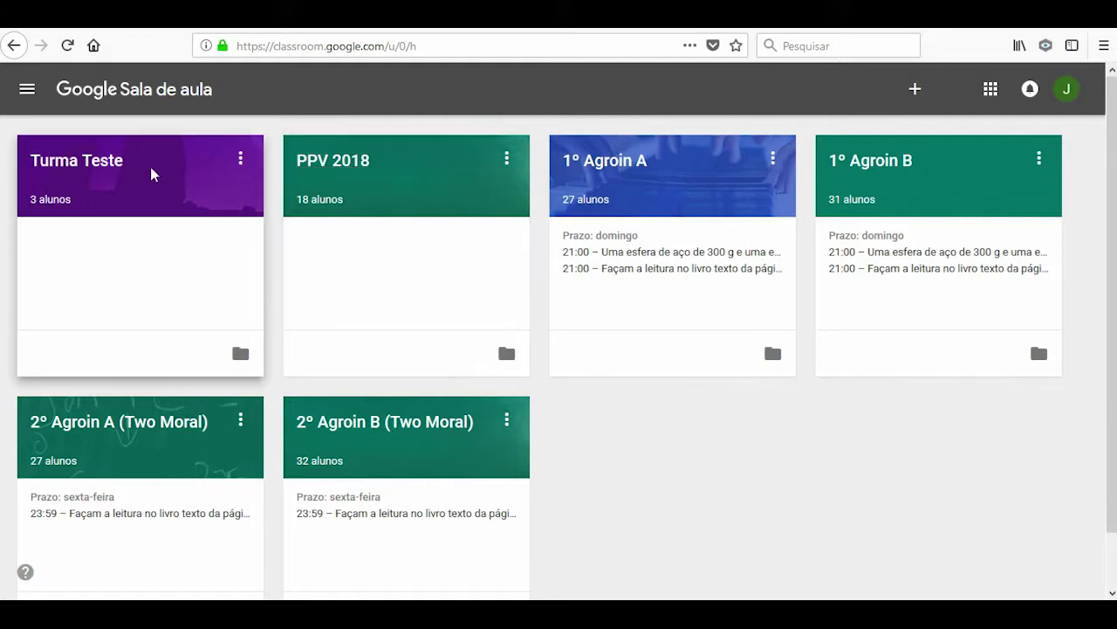
Step: Open the Turma Teste class and start creating a new assignment (tarefa) from its stream
left_click(111, 171)
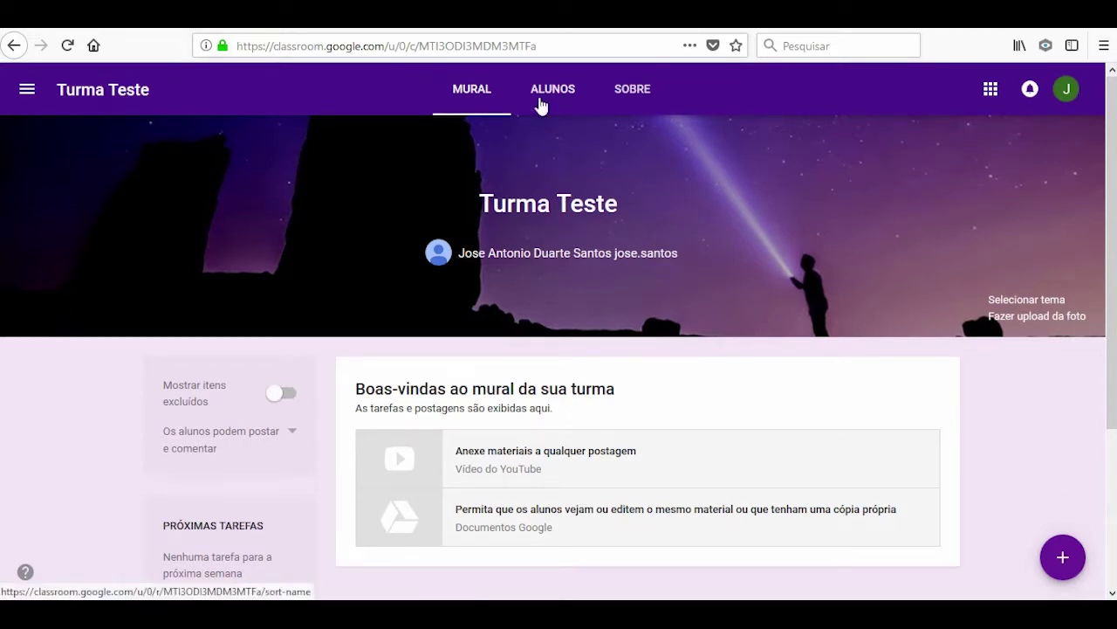
scroll(539, 104, "down", 3)
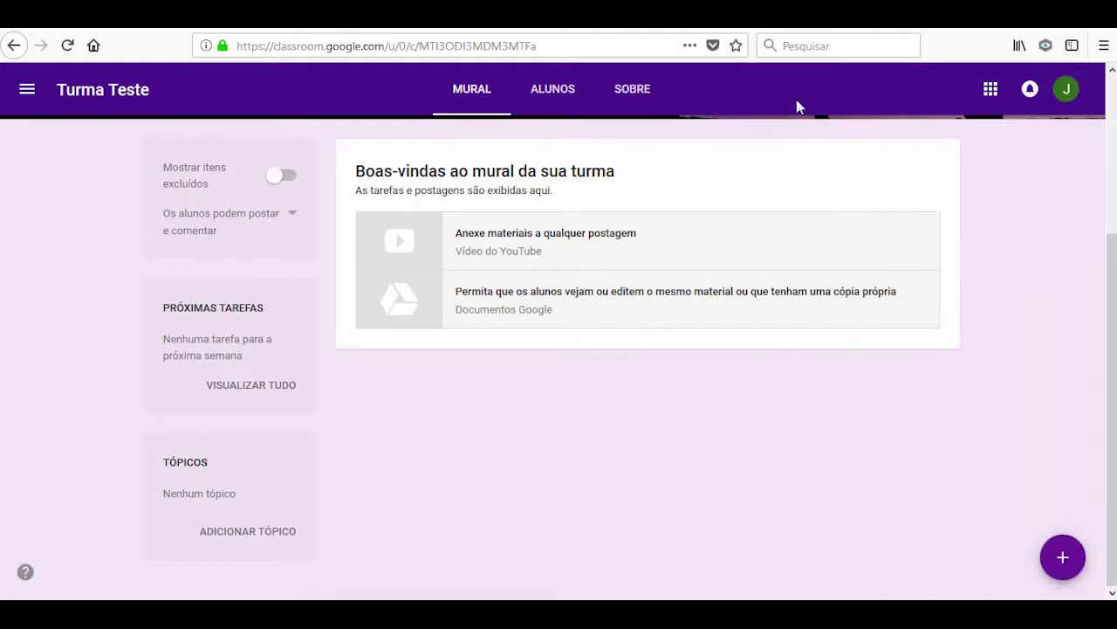
scroll(425, 387, "up", 3)
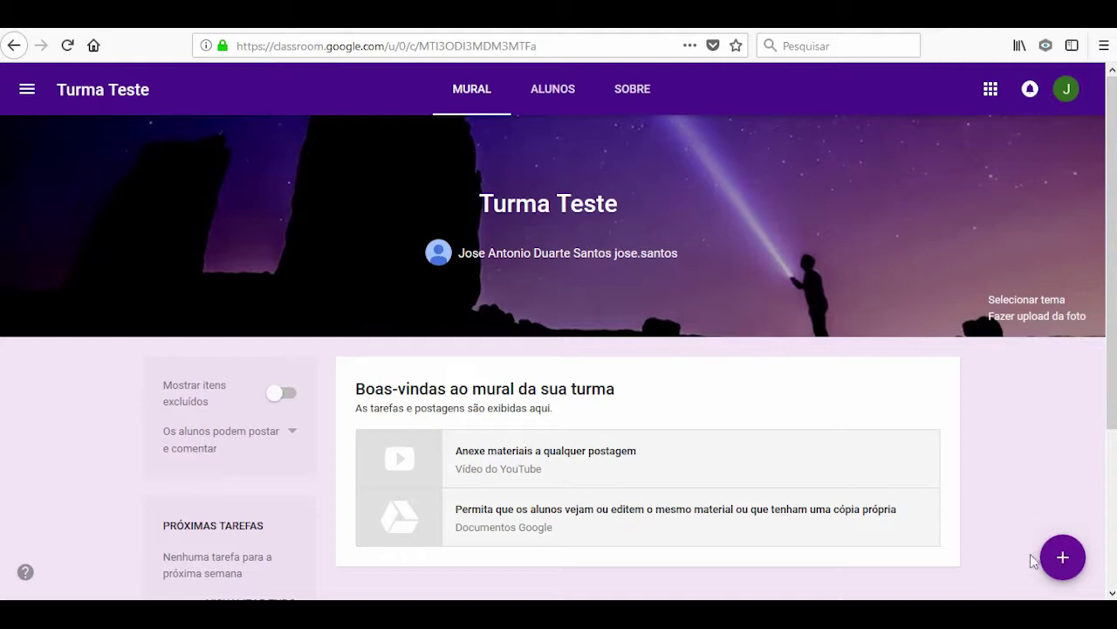
mouse_move(1059, 559)
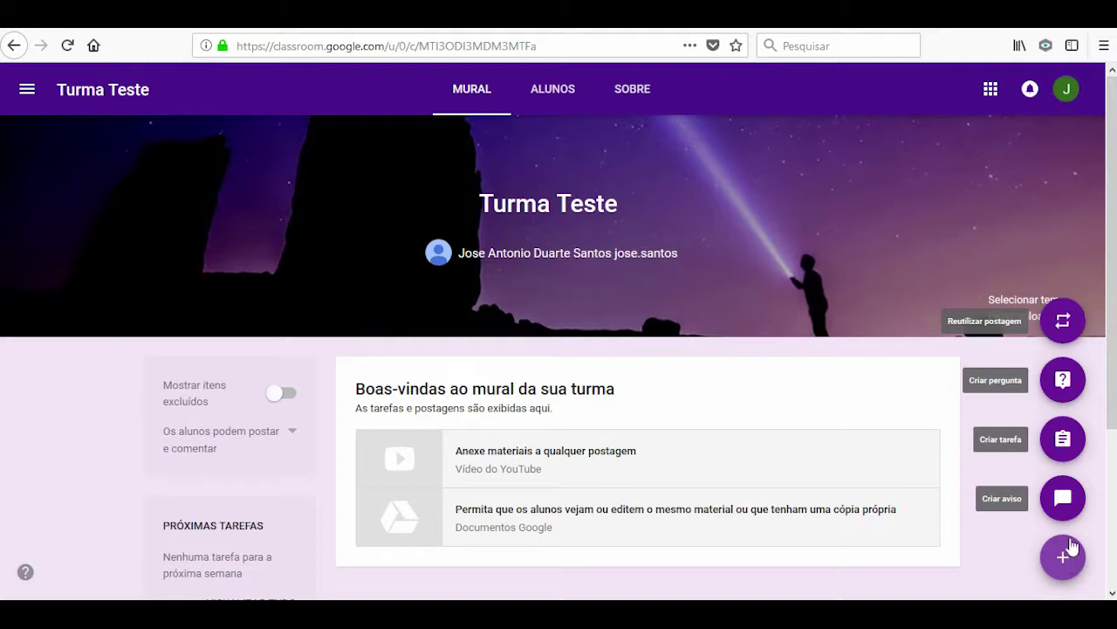
left_click(1064, 439)
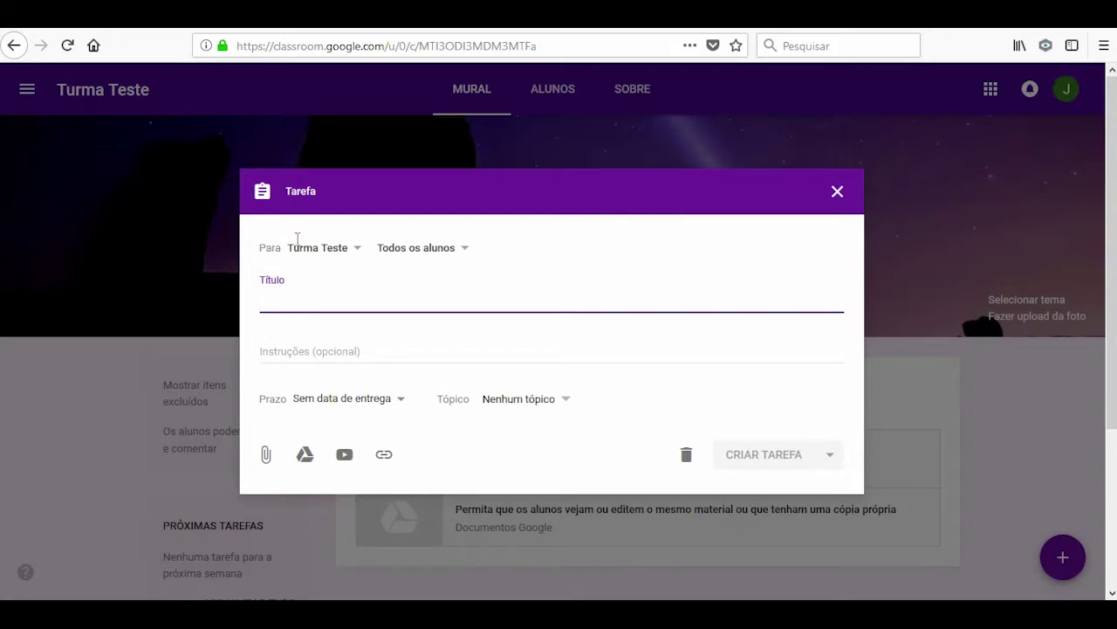
Step: Check which classes can be chosen as recipients of the assignment
left_click(345, 250)
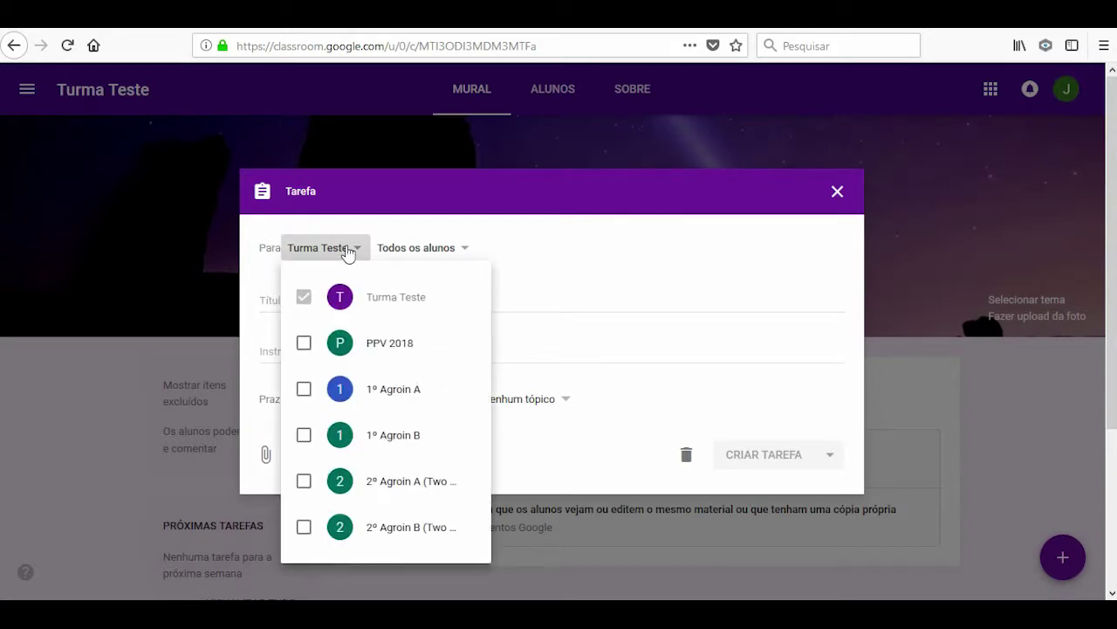
scroll(340, 301, "down", 3)
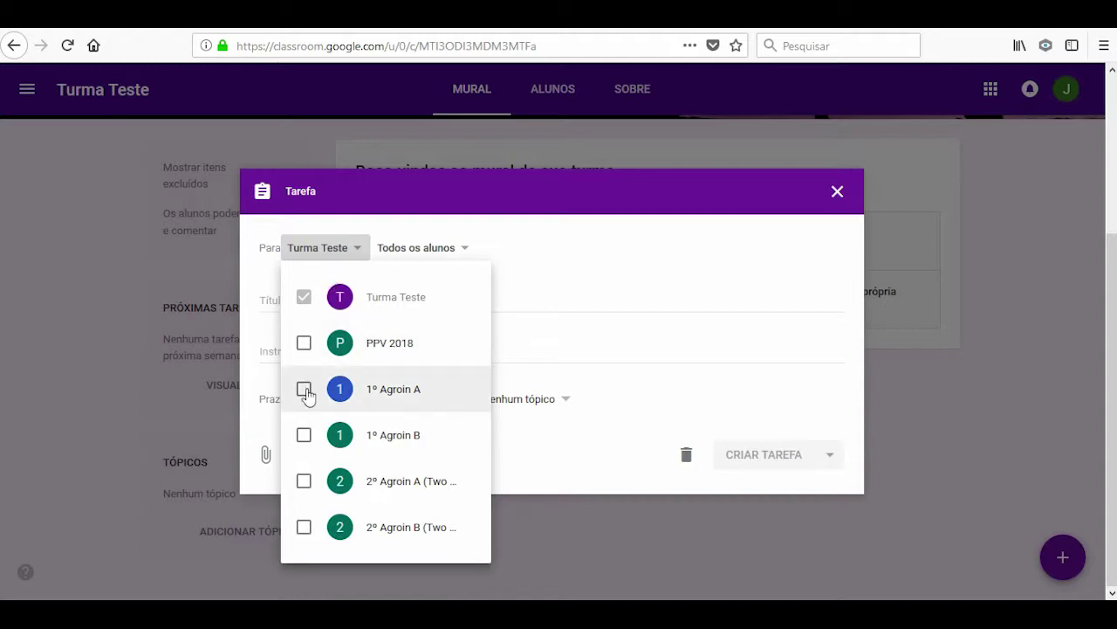
left_click(323, 251)
Step: Try limiting the assignment to individually chosen students, and reselect all students as recipients
left_click(401, 251)
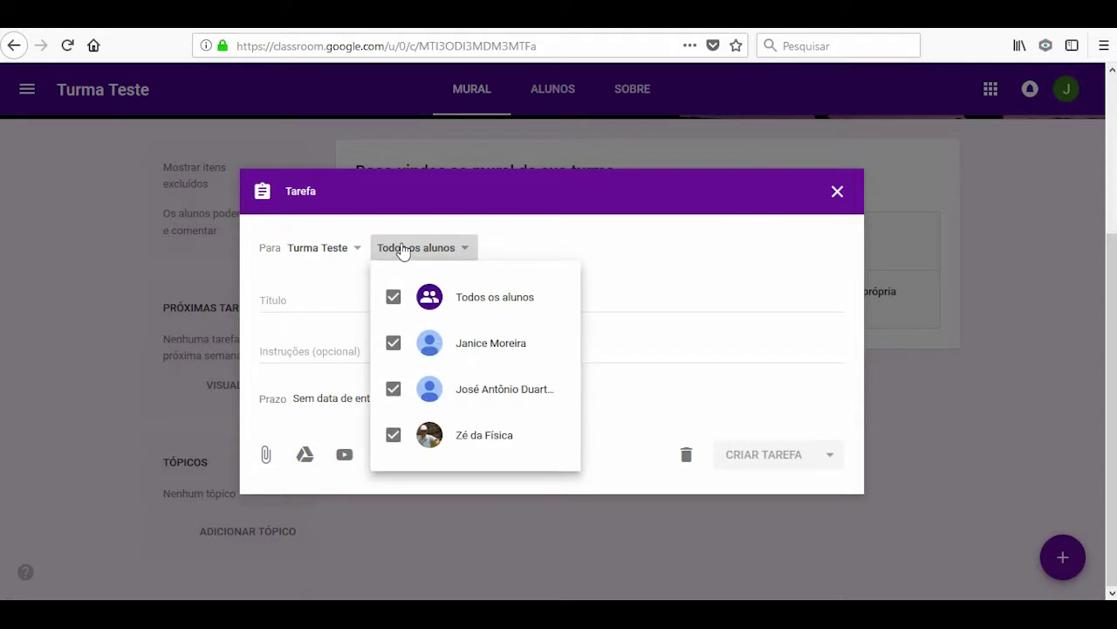
left_click(394, 298)
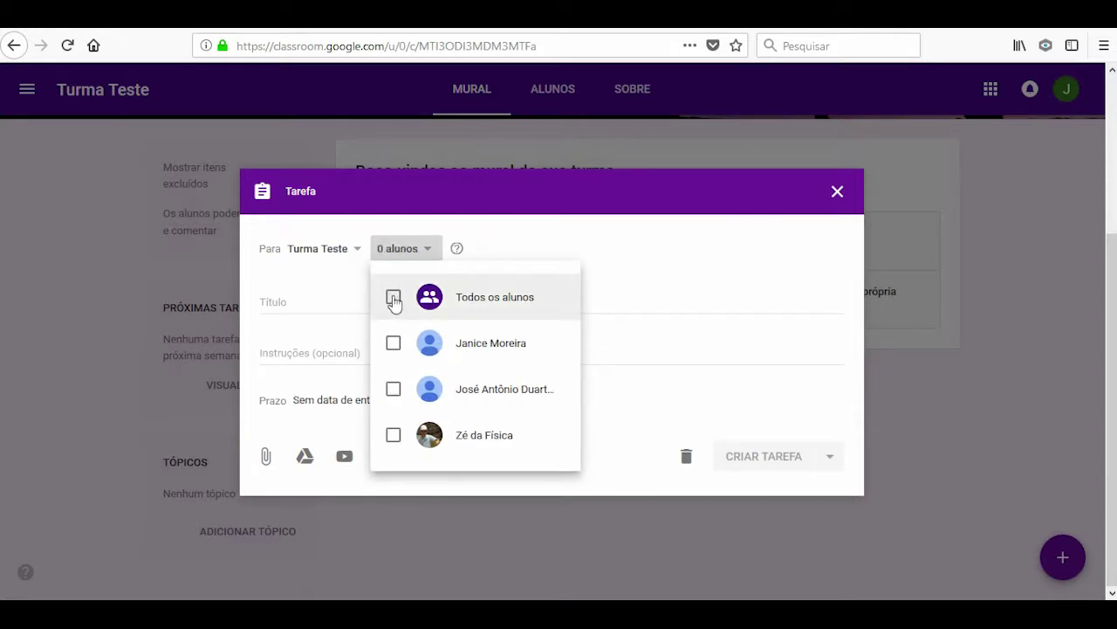
left_click(394, 346)
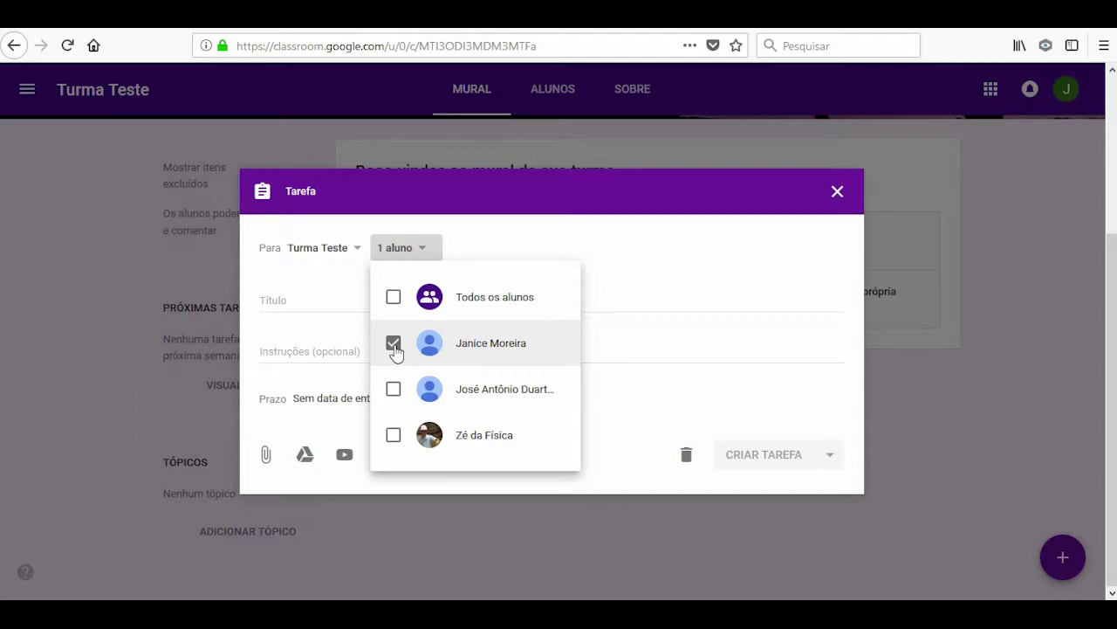
left_click(392, 390)
left_click(393, 346)
left_click(394, 346)
left_click(394, 297)
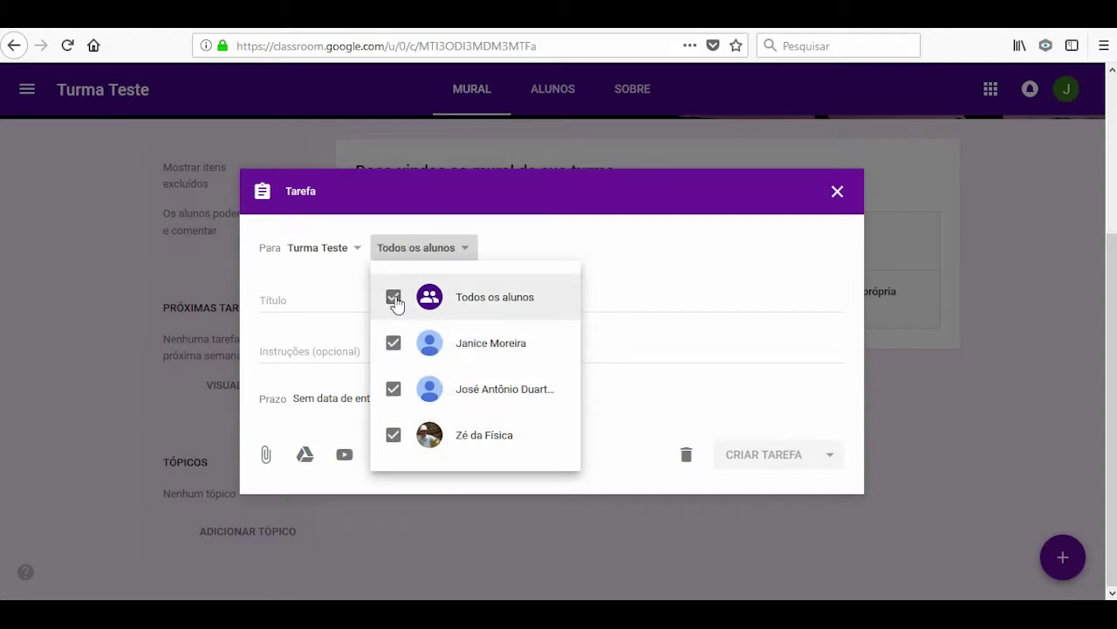
left_click(355, 307)
Step: Title the assignment "Leiam as páginas 7, 8, 9 e 10 do livro texto e respondam aos exercícios da página 11."
left_click(354, 303)
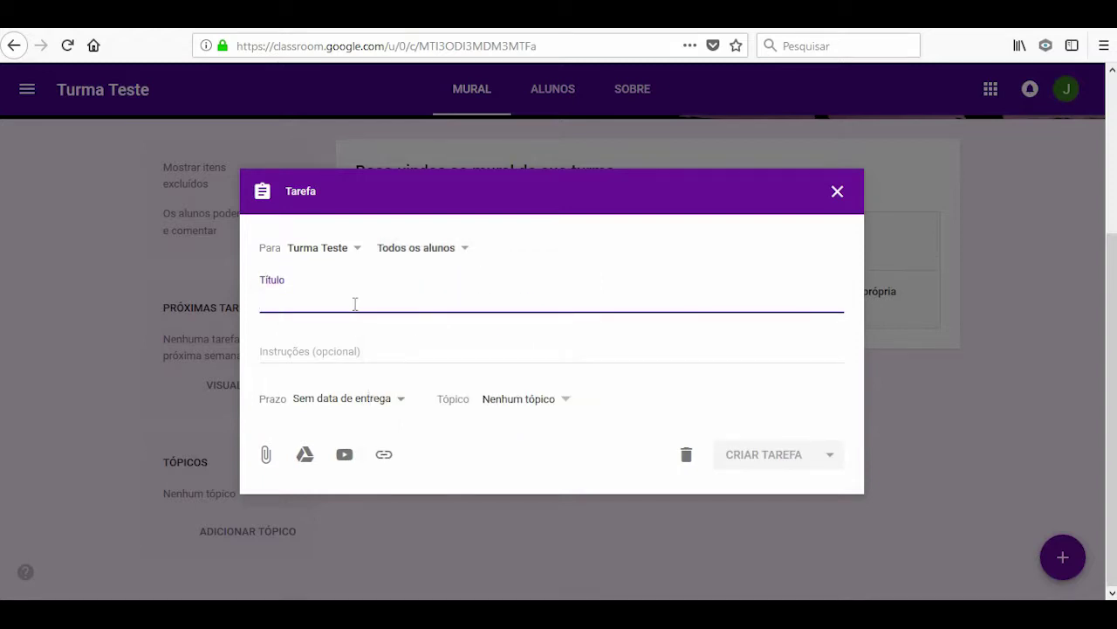
type("Leiam as p")
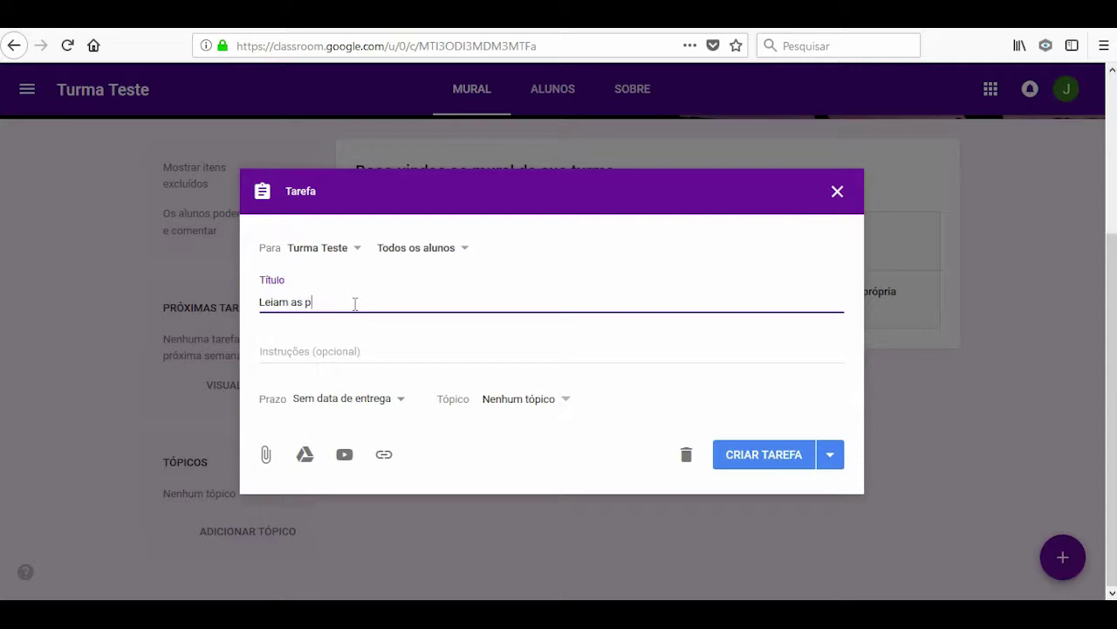
type("áginas 7, 8,")
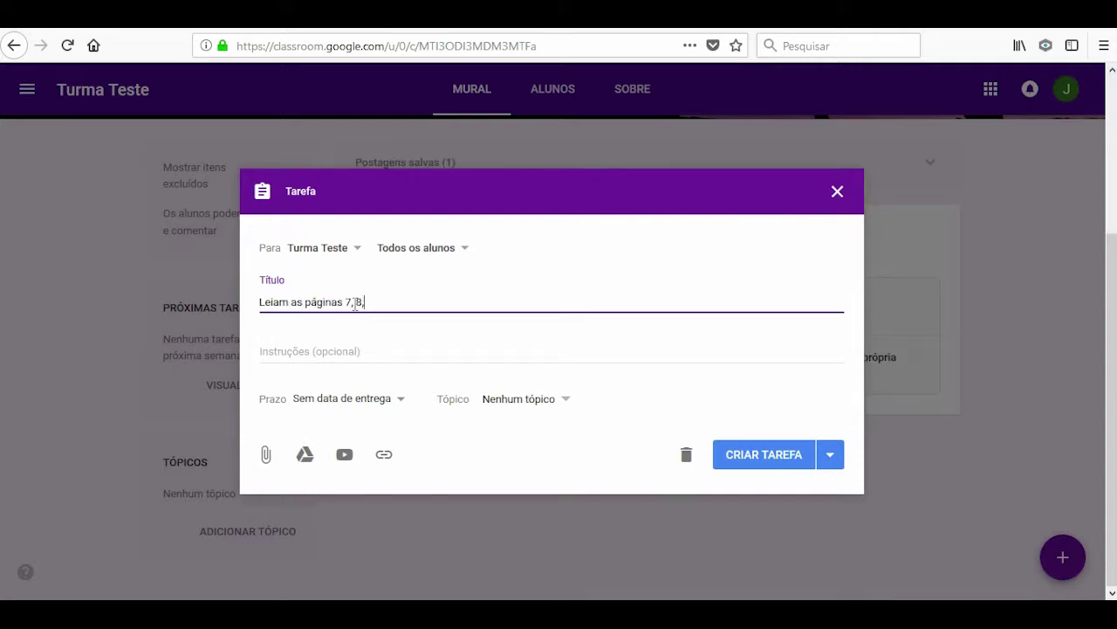
type(" 9 e 10 do livro texto e re")
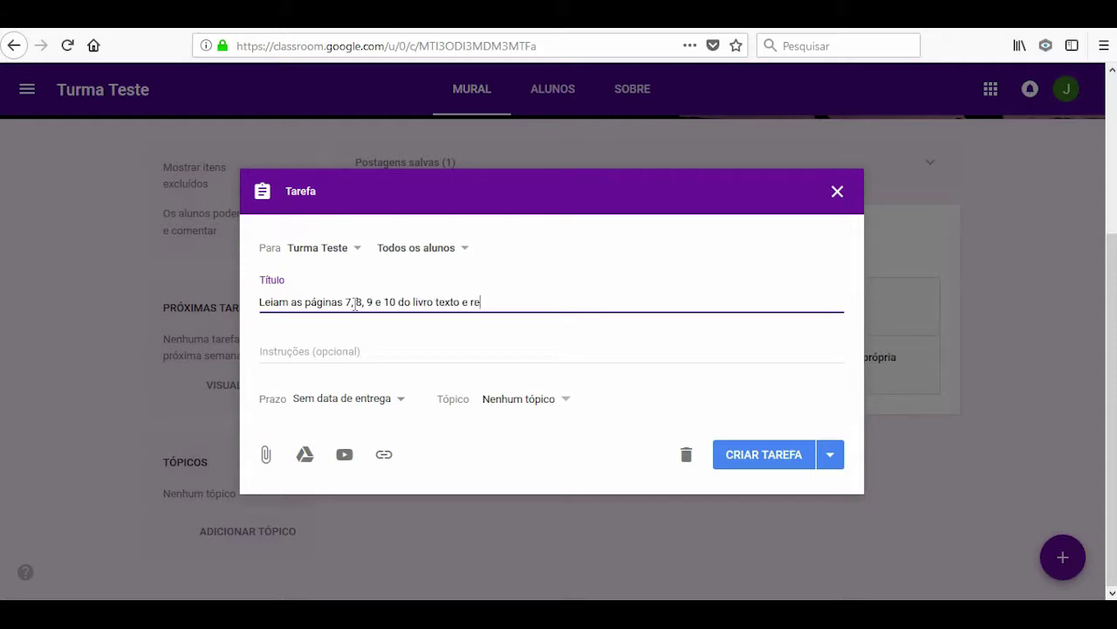
type("spondam aos exercícios")
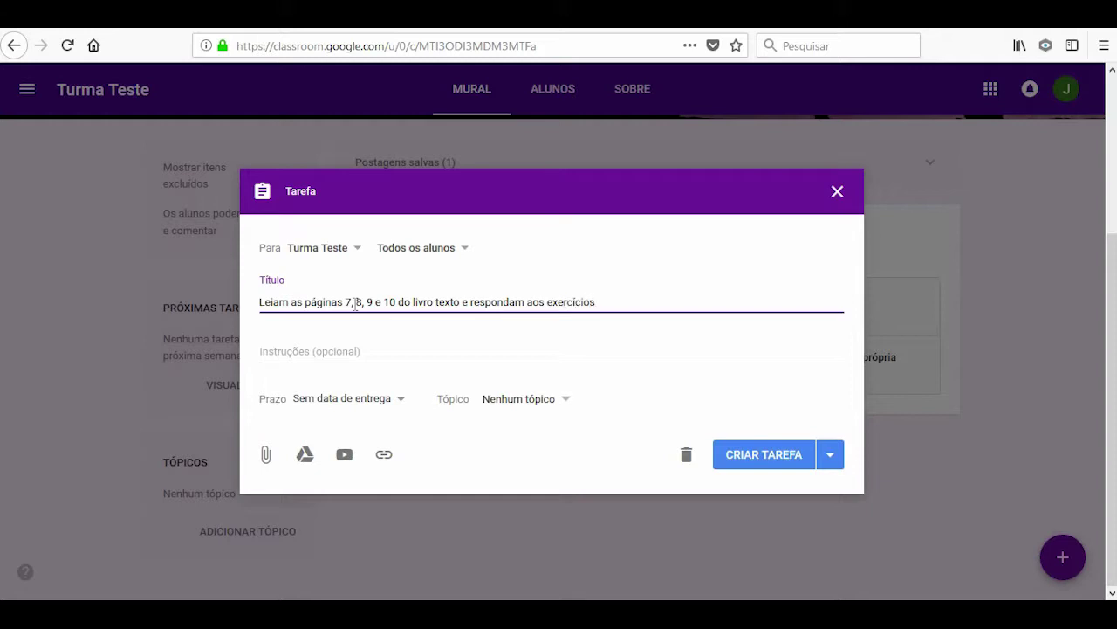
type(" da página 11.")
Step: Enter "Leiam todas as figuras e exemplos resolvidos." as the assignment's instructions
left_click(353, 353)
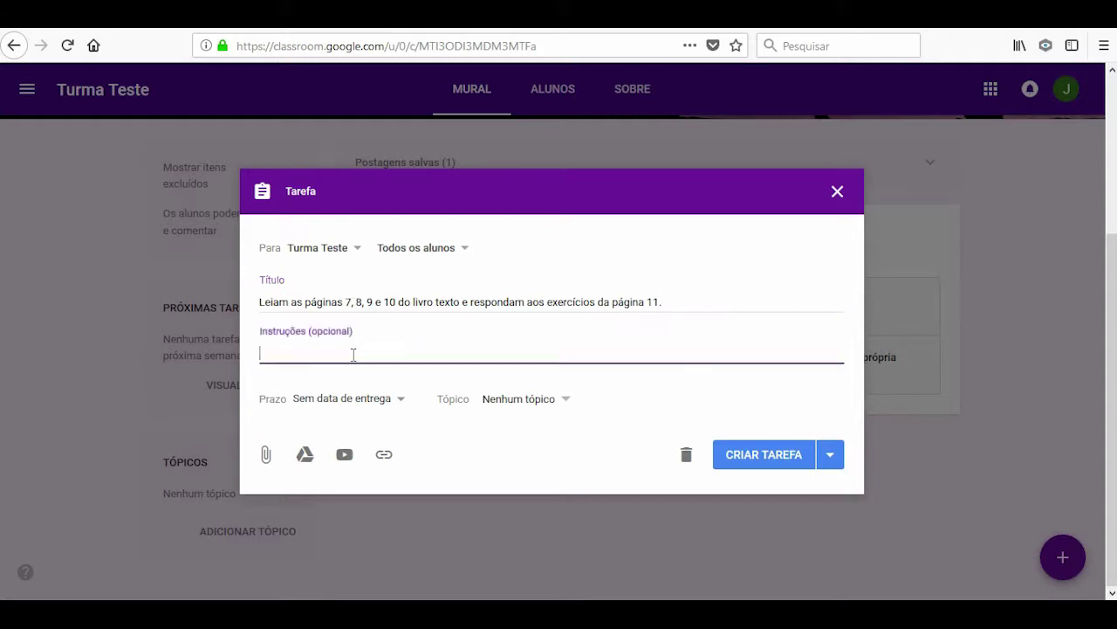
type("Leiam todas as figuras e exemplo")
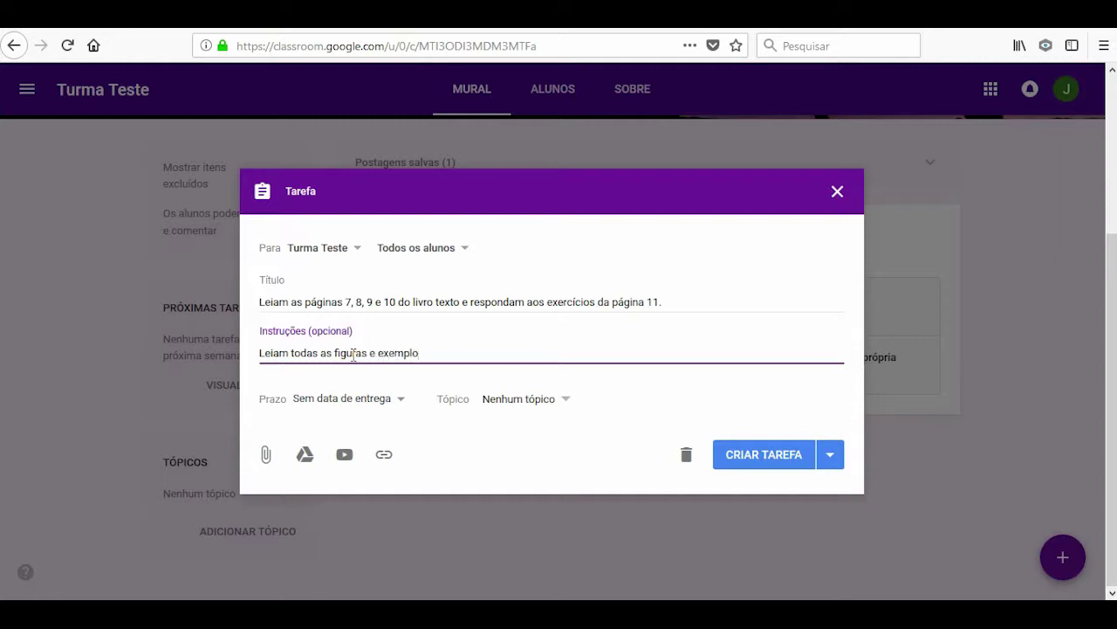
type("s resolvidos.")
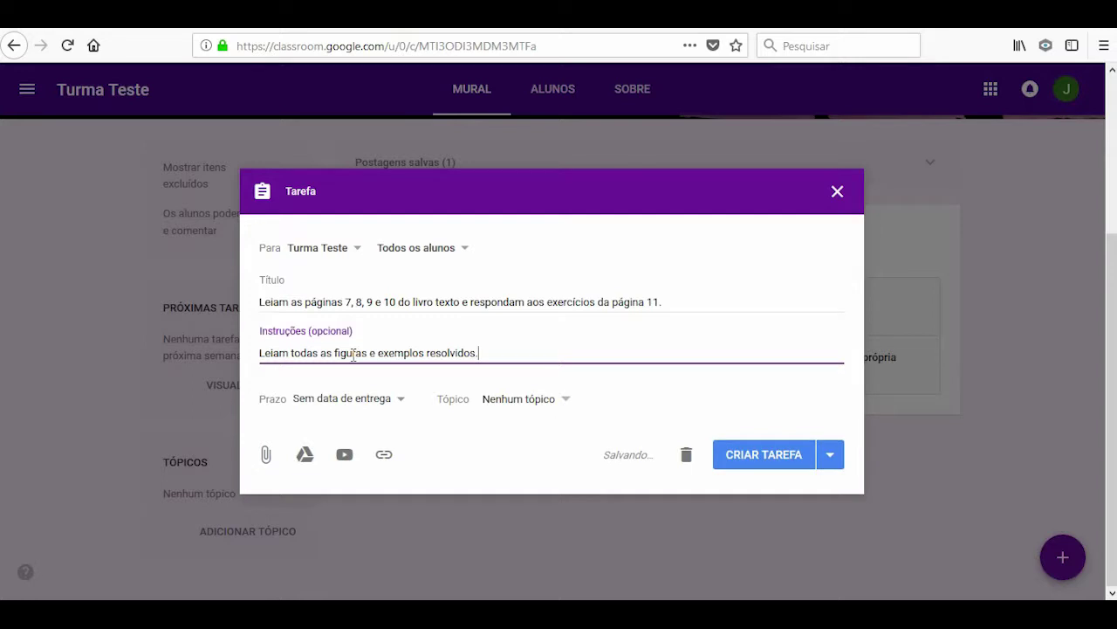
Step: Set the assignment's due date to 26 April 2018 at 23:59
left_click(347, 407)
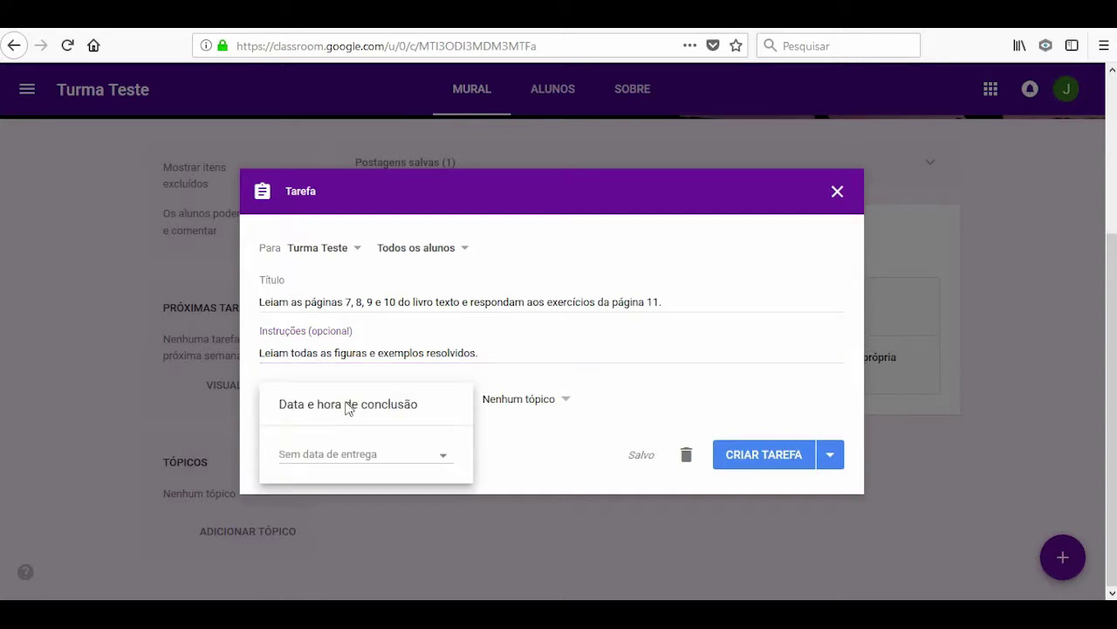
left_click(333, 458)
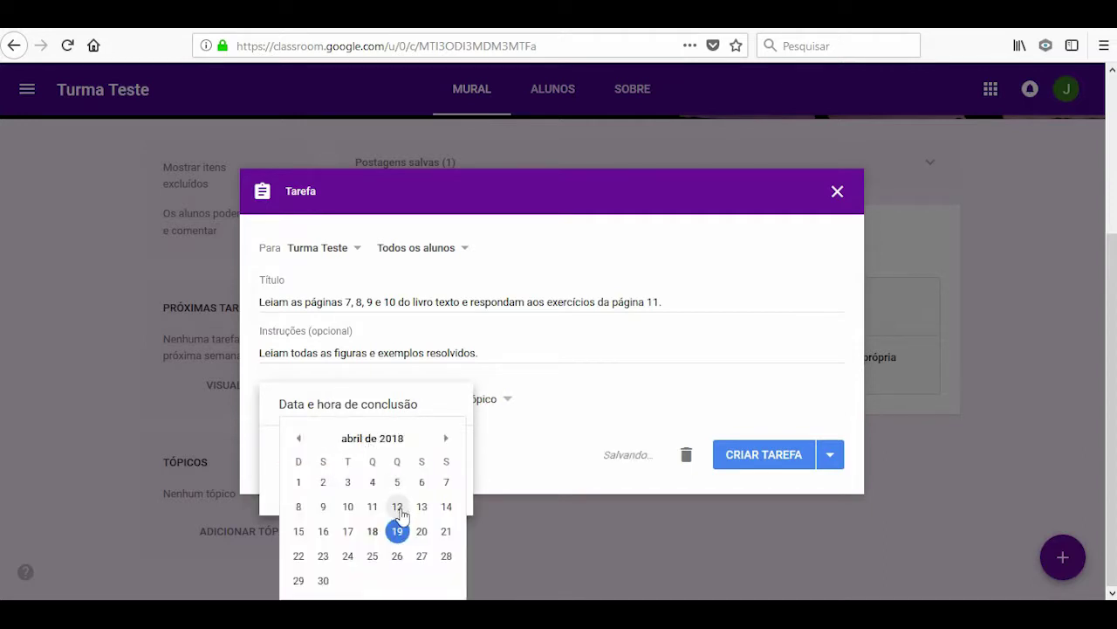
left_click(397, 556)
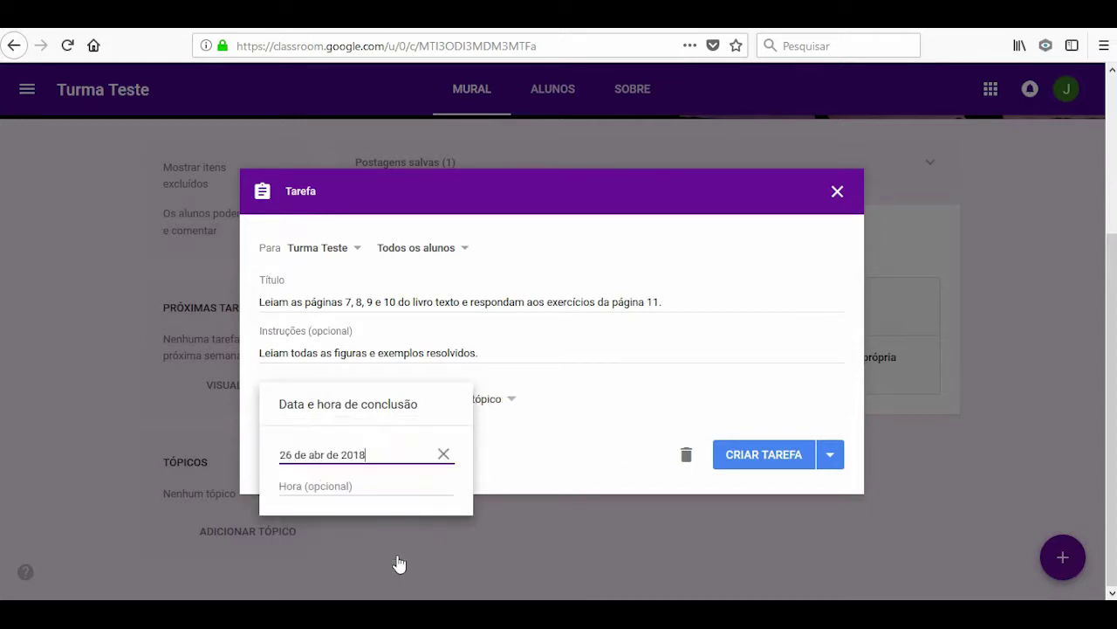
left_click(369, 487)
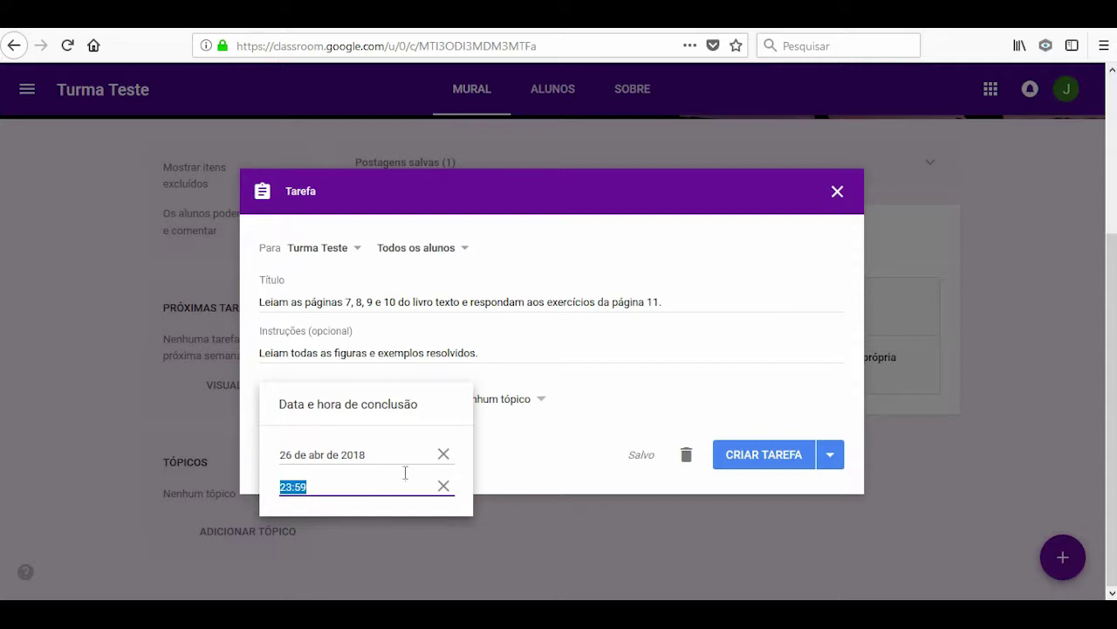
left_click(506, 422)
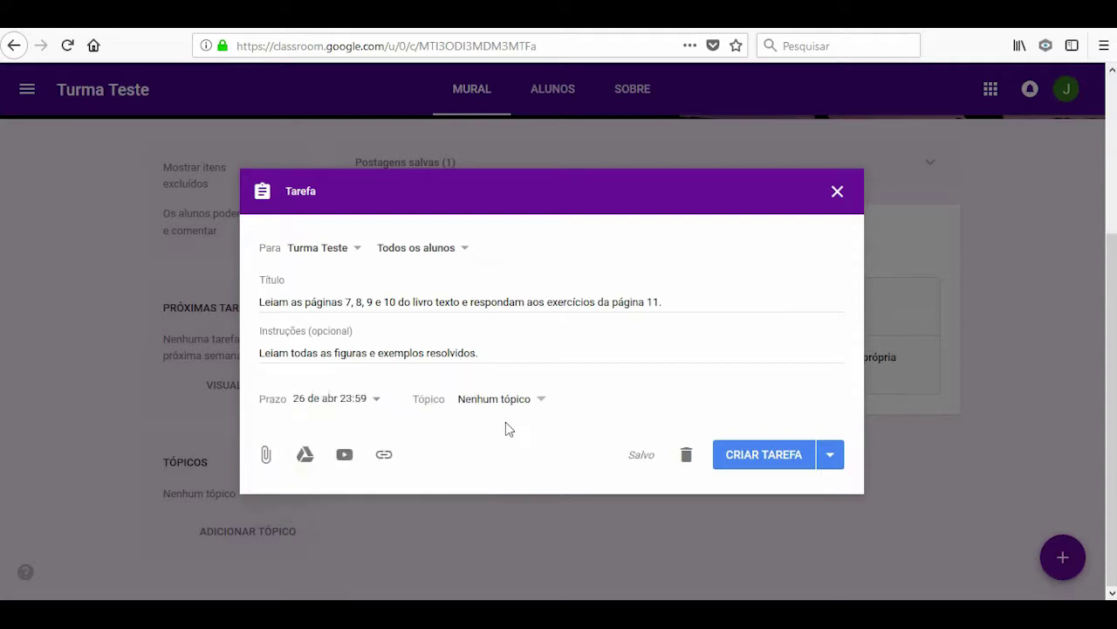
Step: Create a new topic named "Teste tarefa 1" for the assignment
left_click(515, 403)
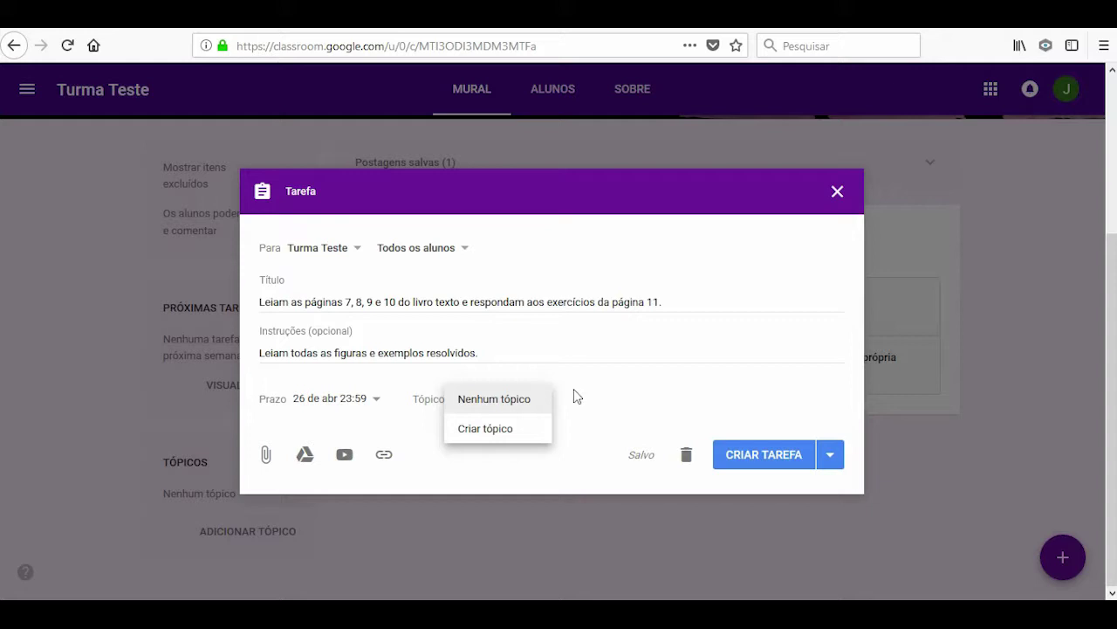
left_click(509, 439)
type("Teste tarefa 1")
left_click(648, 399)
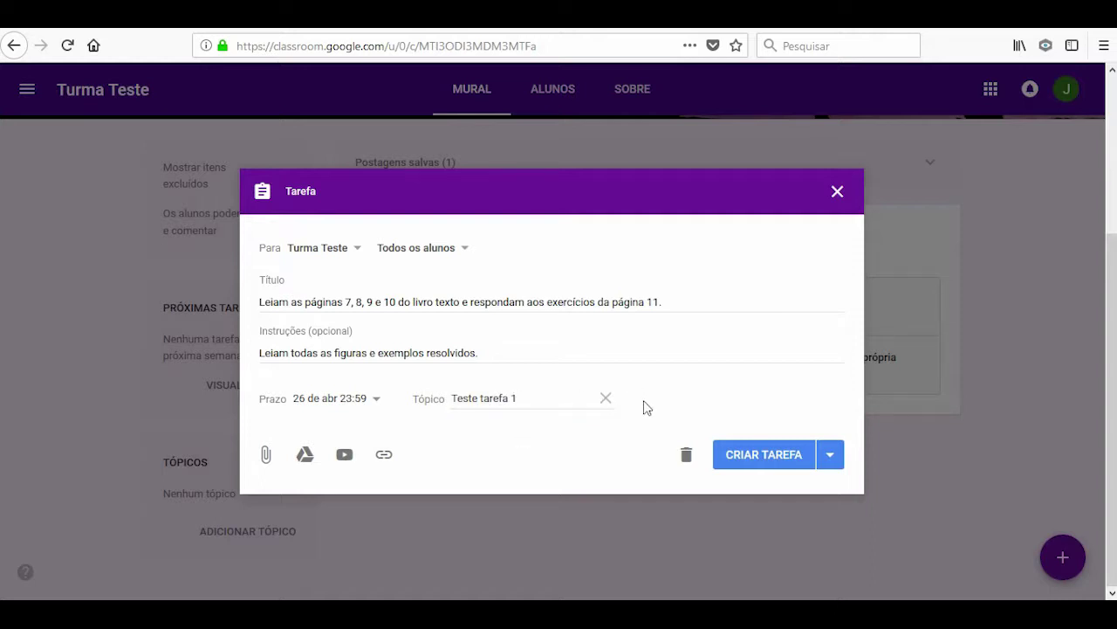
Step: Open the assignment's file attachment picker and review the recent, My Drive and starred files
left_click(267, 461)
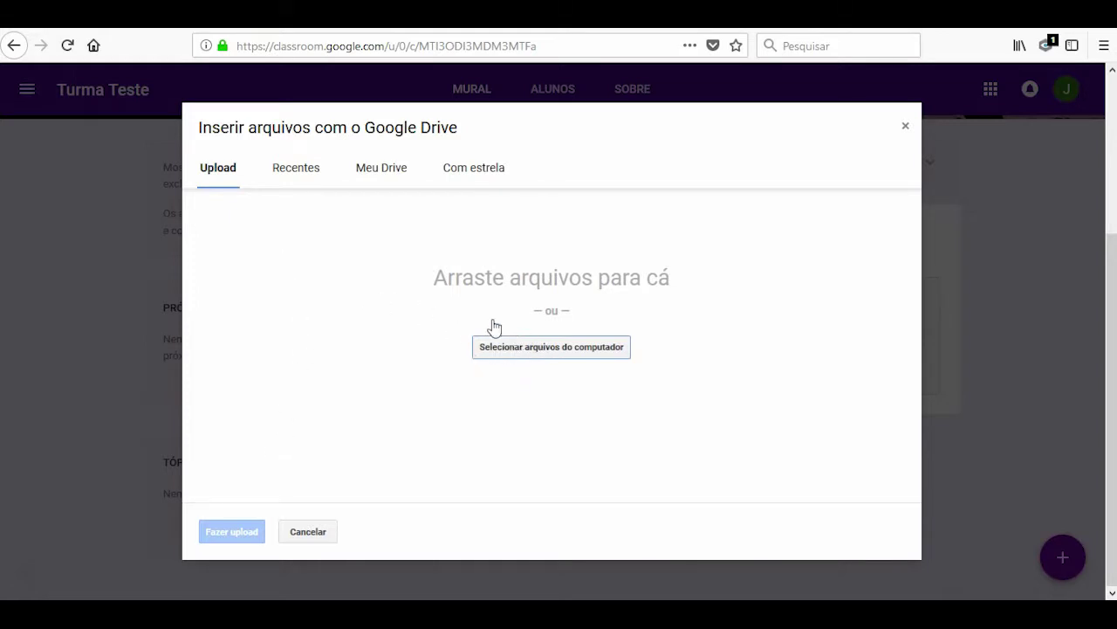
left_click(307, 173)
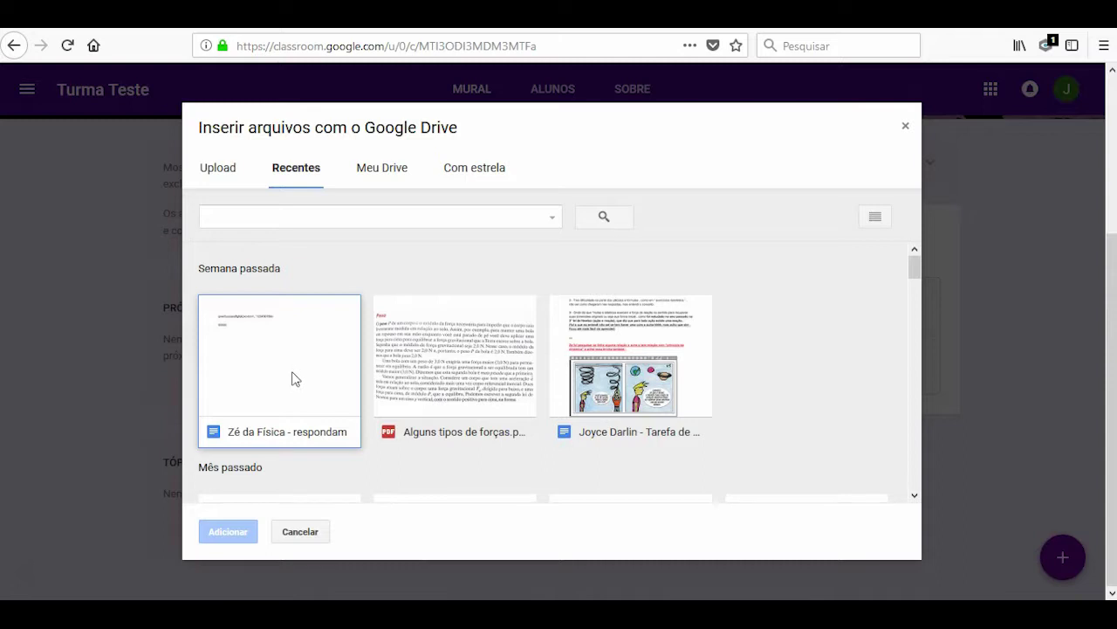
left_click(442, 358)
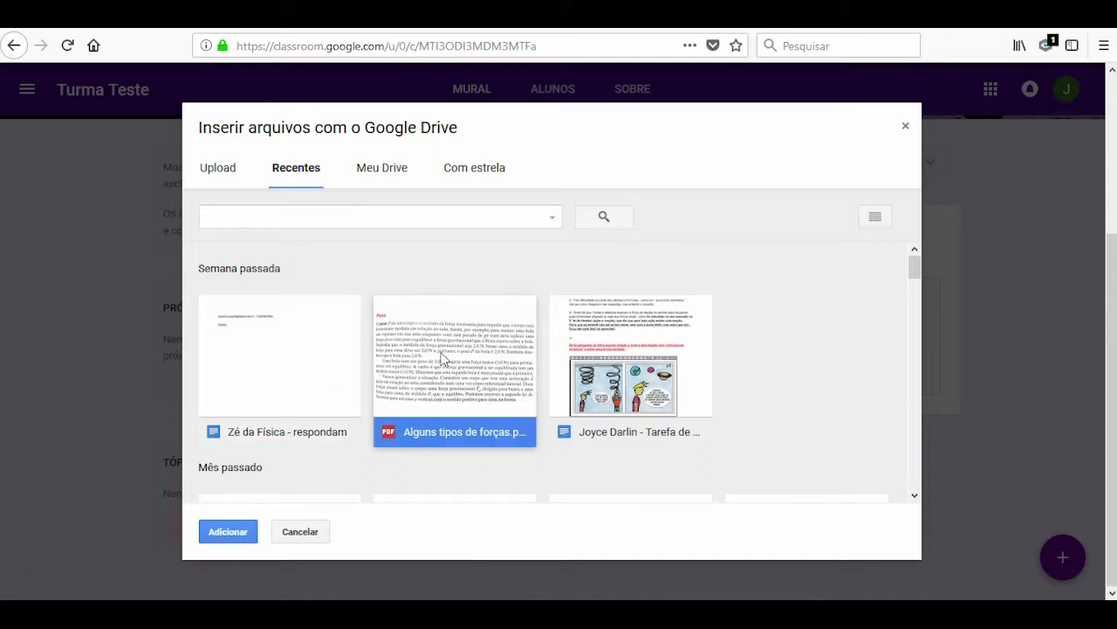
left_click(316, 363)
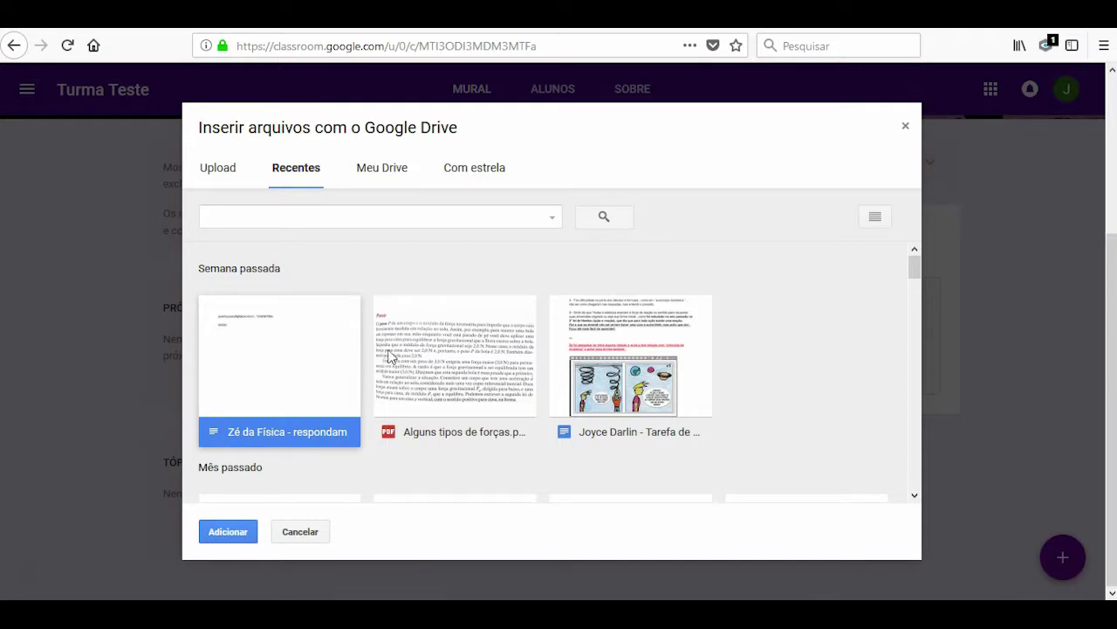
left_click(388, 178)
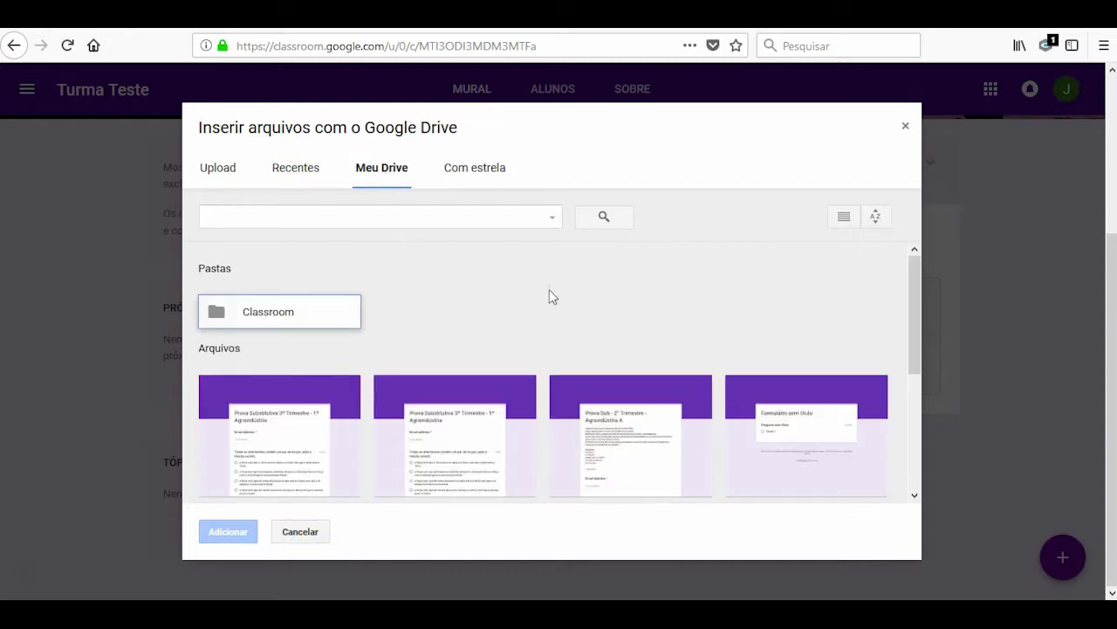
left_click(496, 175)
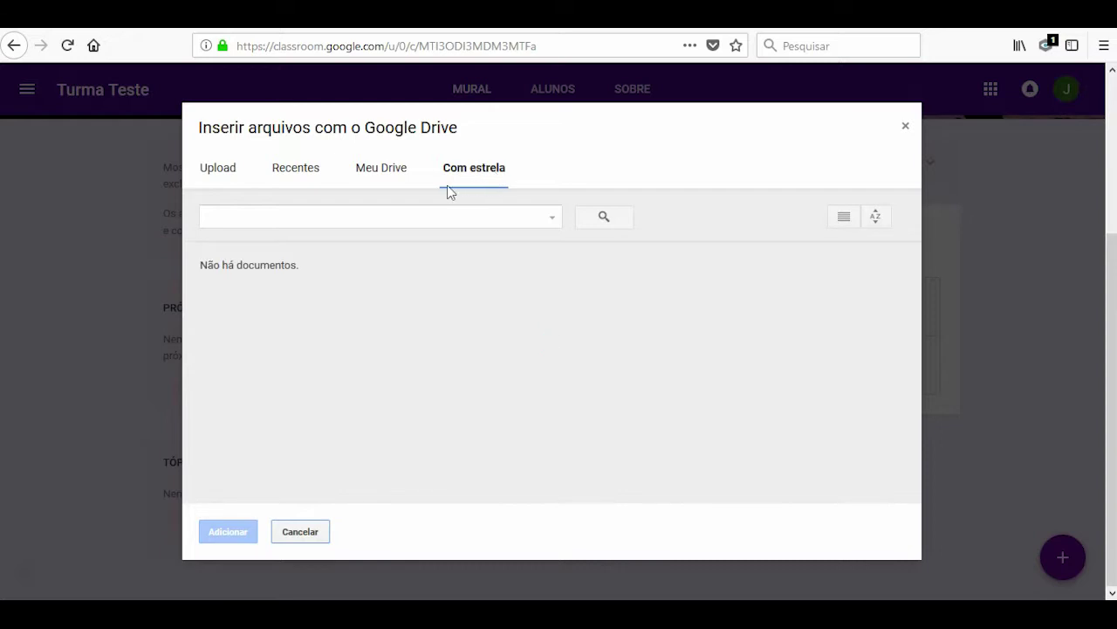
Step: Attach the recent Drive file "Alguns tipos de forças.pdf" to the assignment
left_click(295, 175)
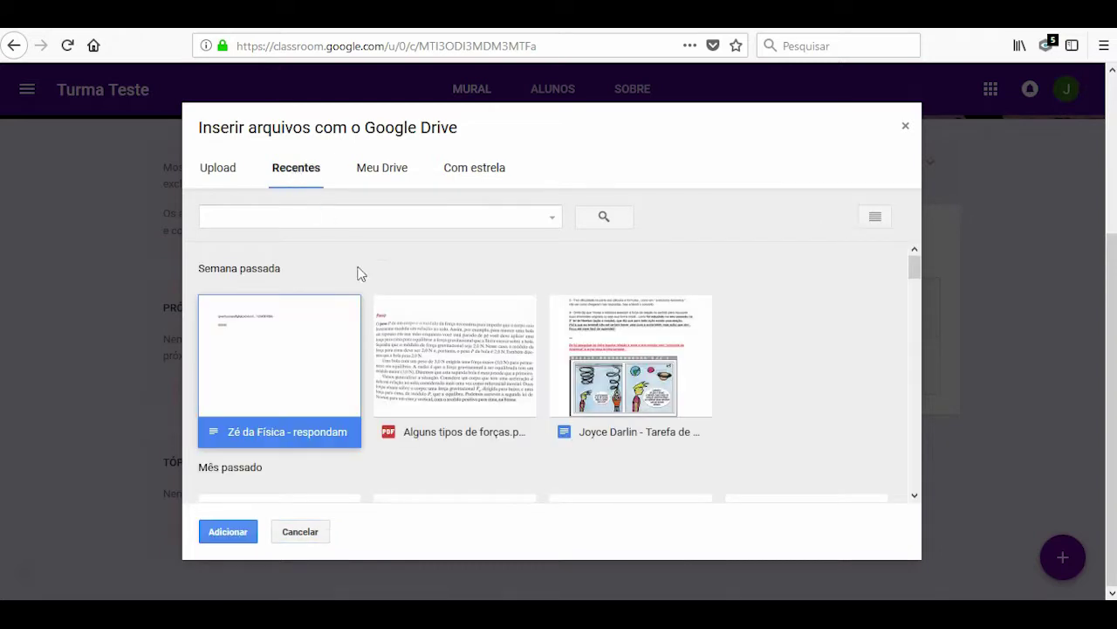
left_click(437, 360)
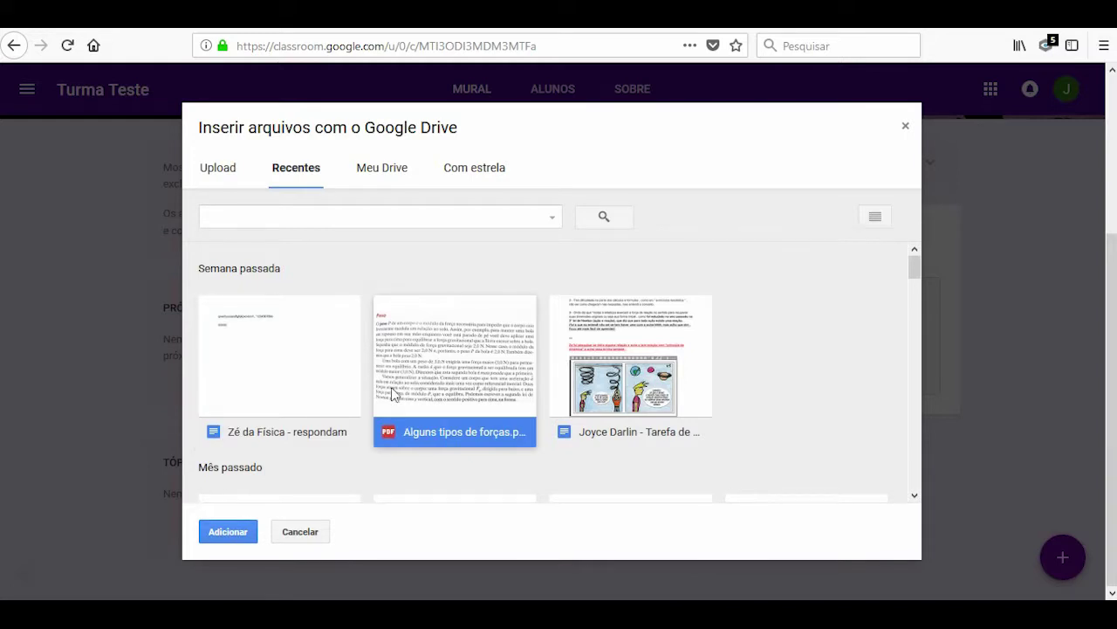
left_click(234, 534)
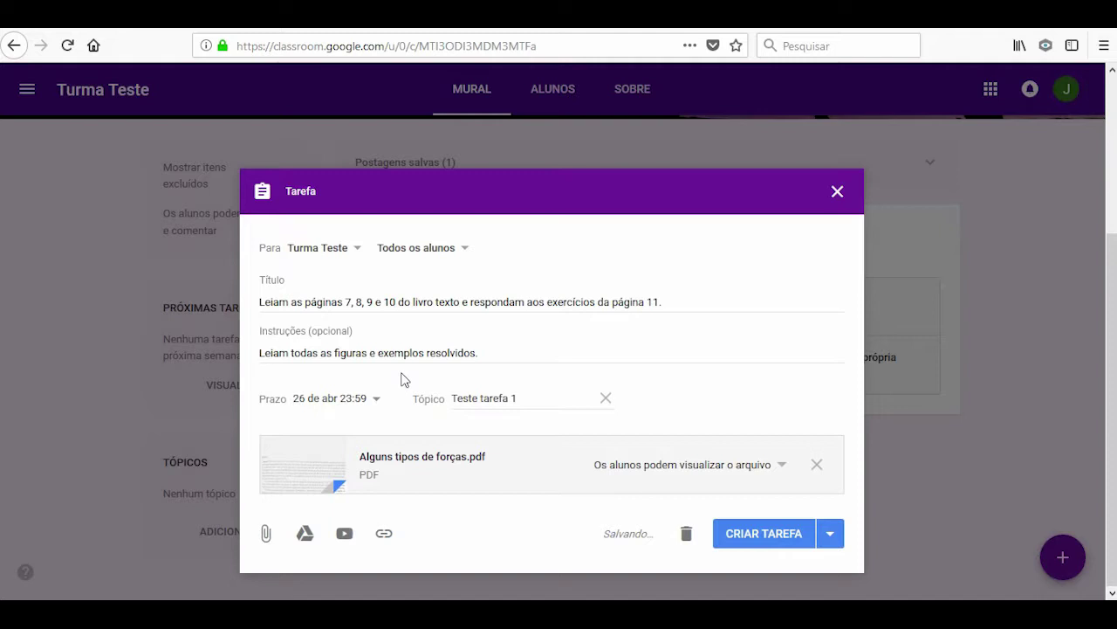
Step: View the recent files in the assignment's Google Drive picker and close it without attaching anything
left_click(305, 534)
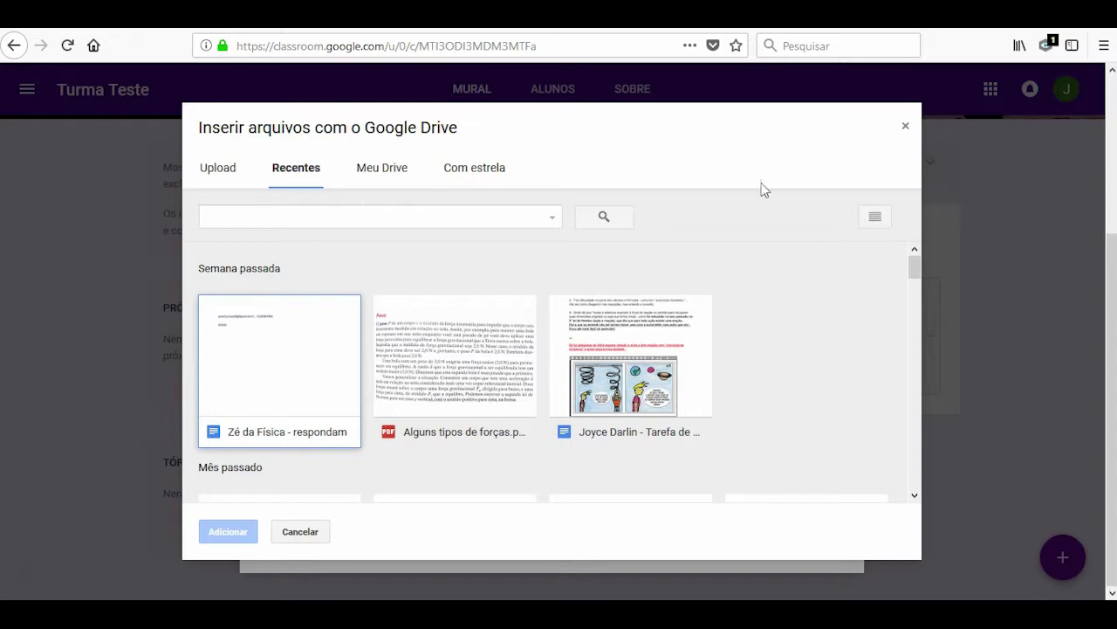
left_click(905, 126)
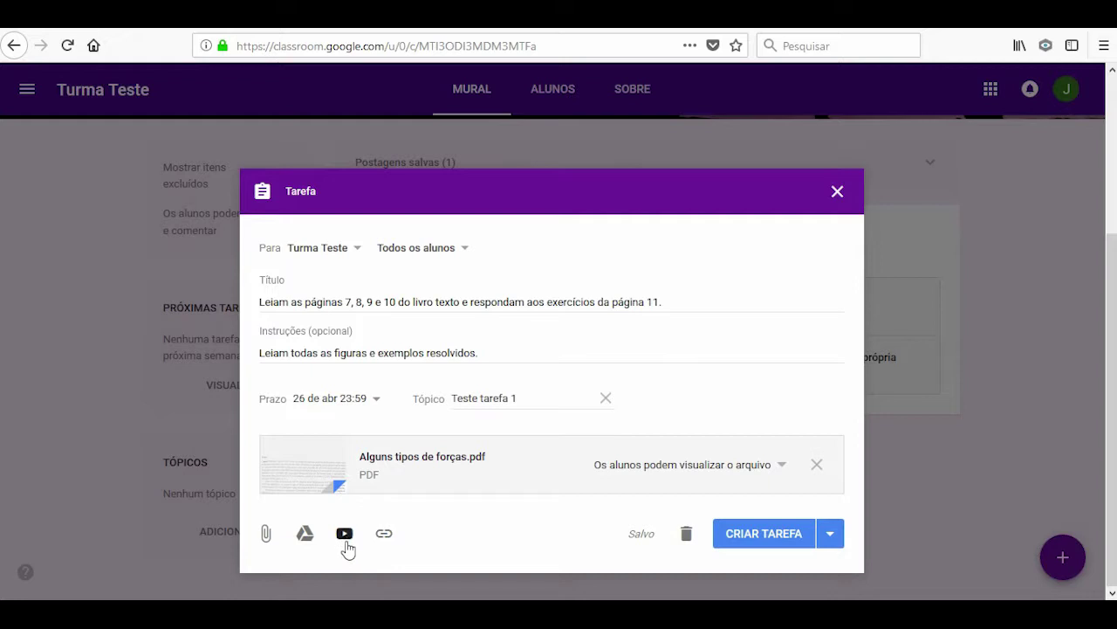
Step: Attach the YouTube video "Referencial Inercial e Não Inercial | ZÉ DA FÍSICA" by URL, copying its address from the video page in the other browser
left_click(345, 534)
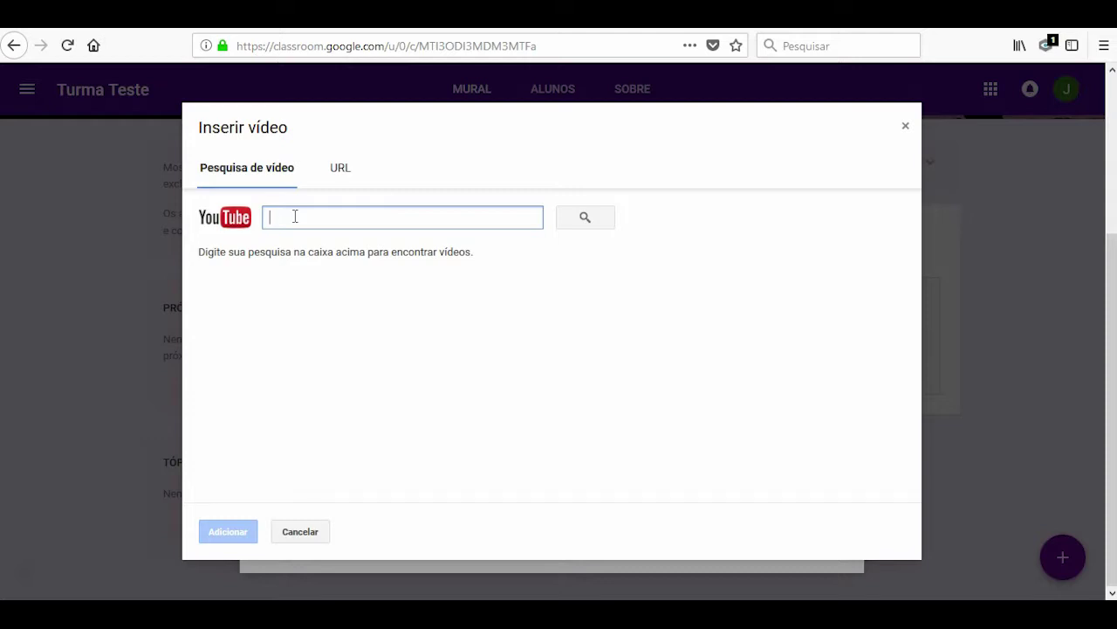
left_click(343, 174)
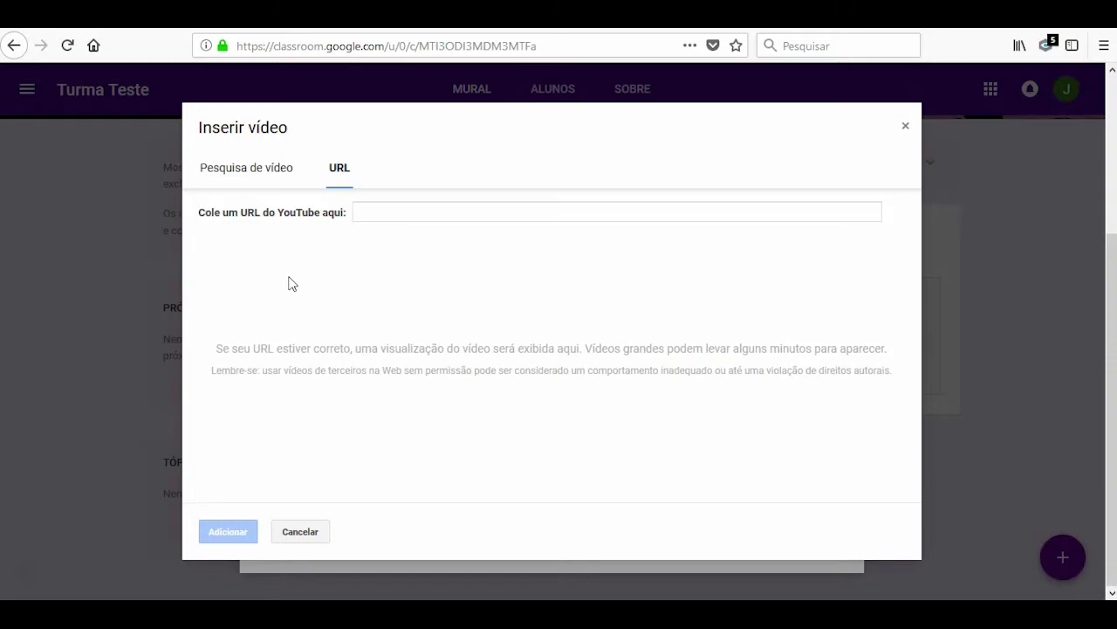
key("alt+Tab")
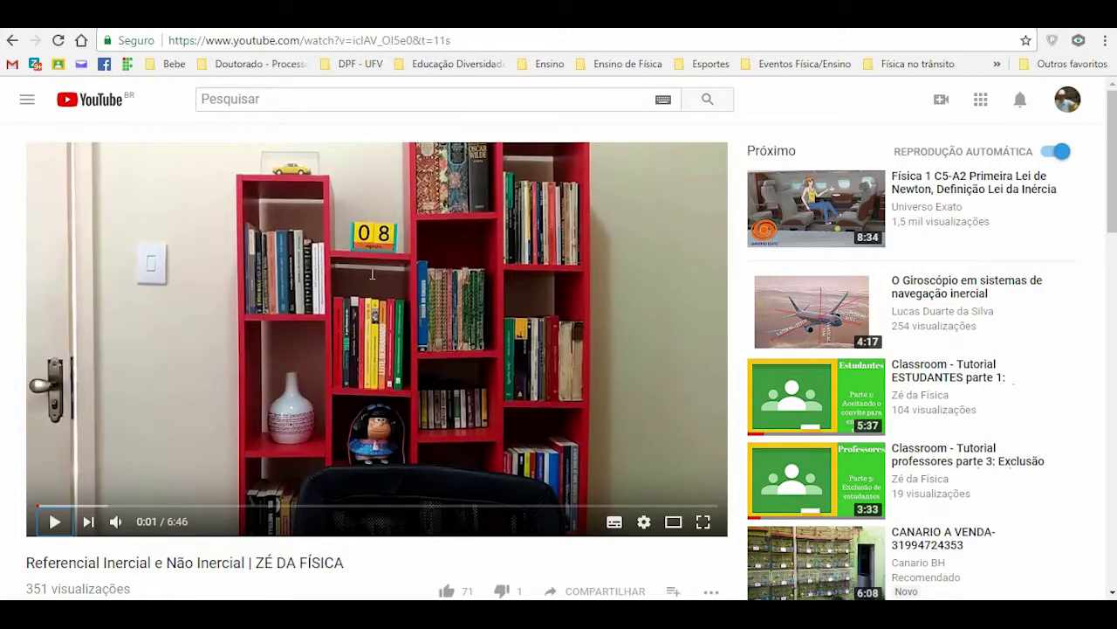
left_click(474, 42)
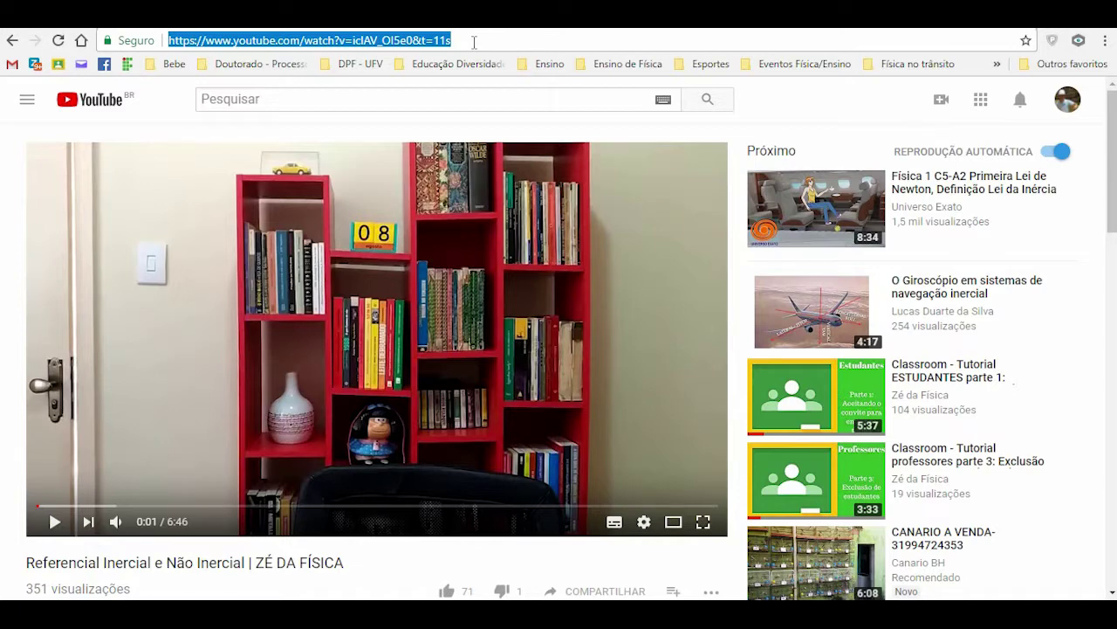
key("alt+Tab")
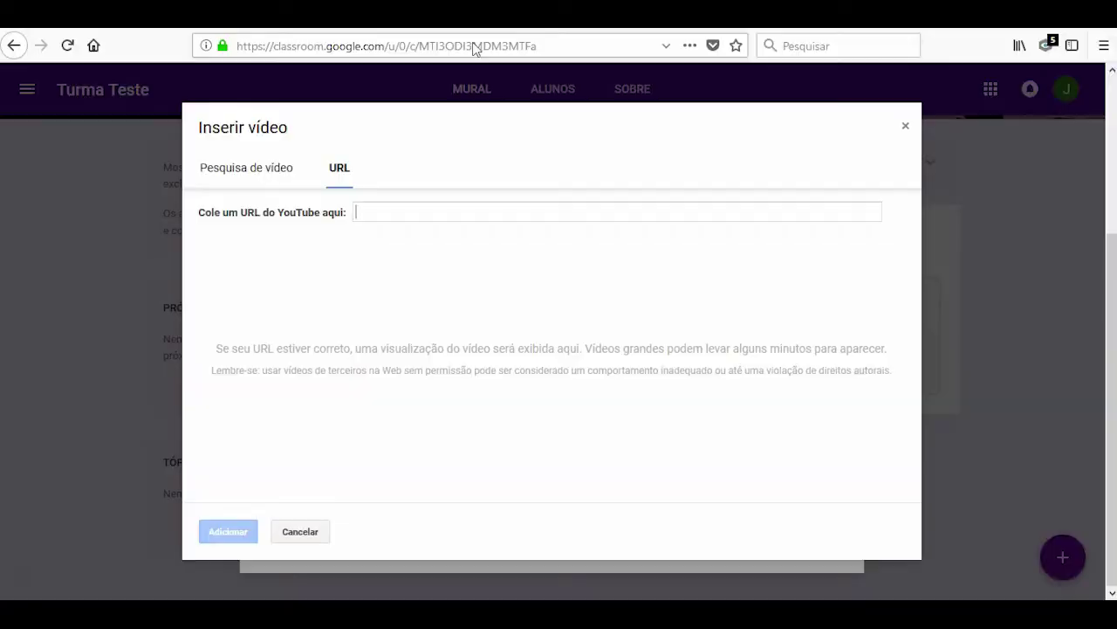
type("https://www.youtube.com/watch?v=iclAV_OI5e0&t=11s")
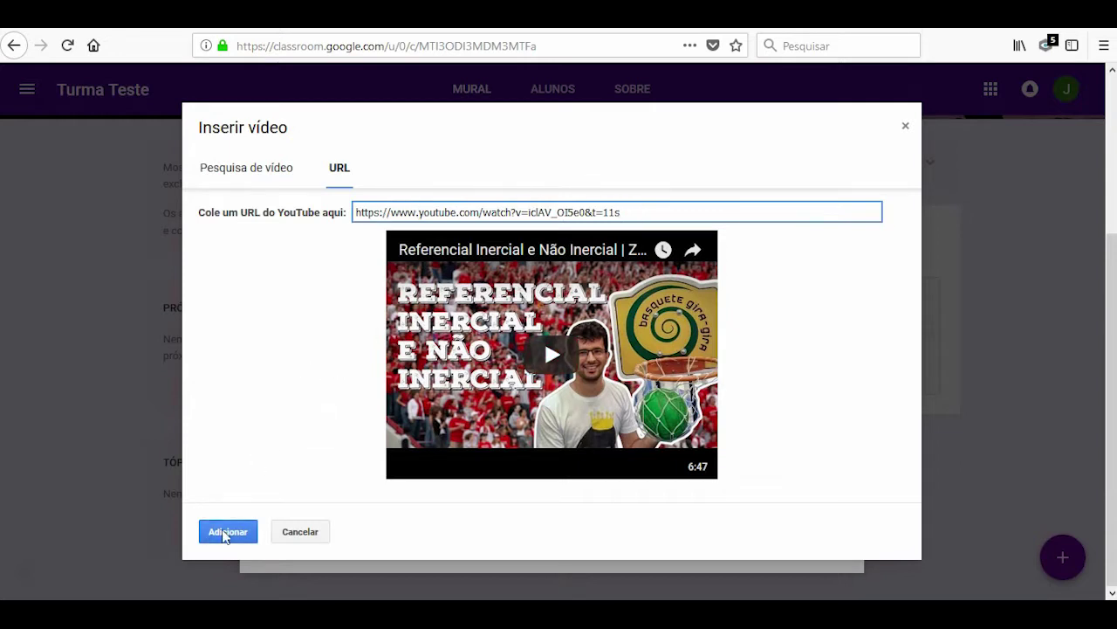
left_click(226, 532)
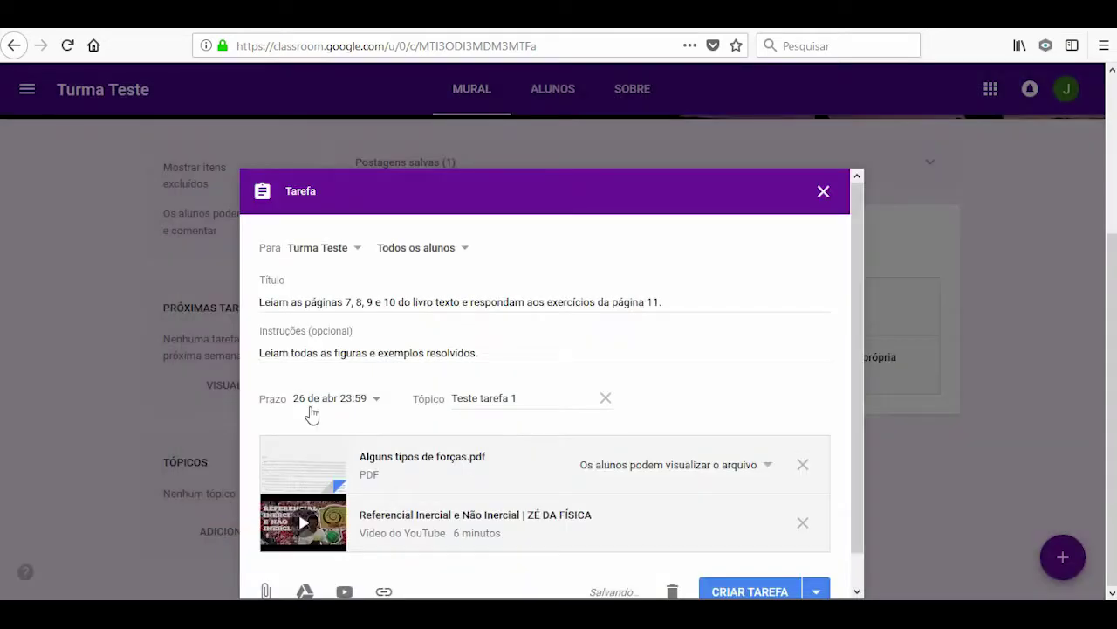
Step: Search YouTube for "referencial não inercial" from the assignment and attach the video "Referencial Não Inercial"
left_click(345, 560)
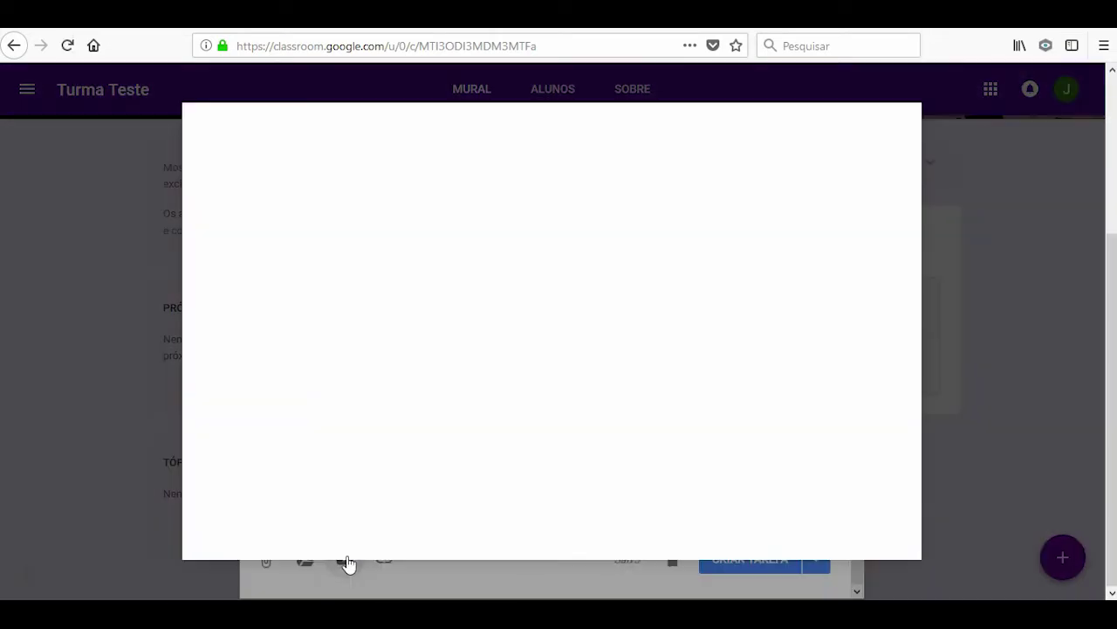
type("refe")
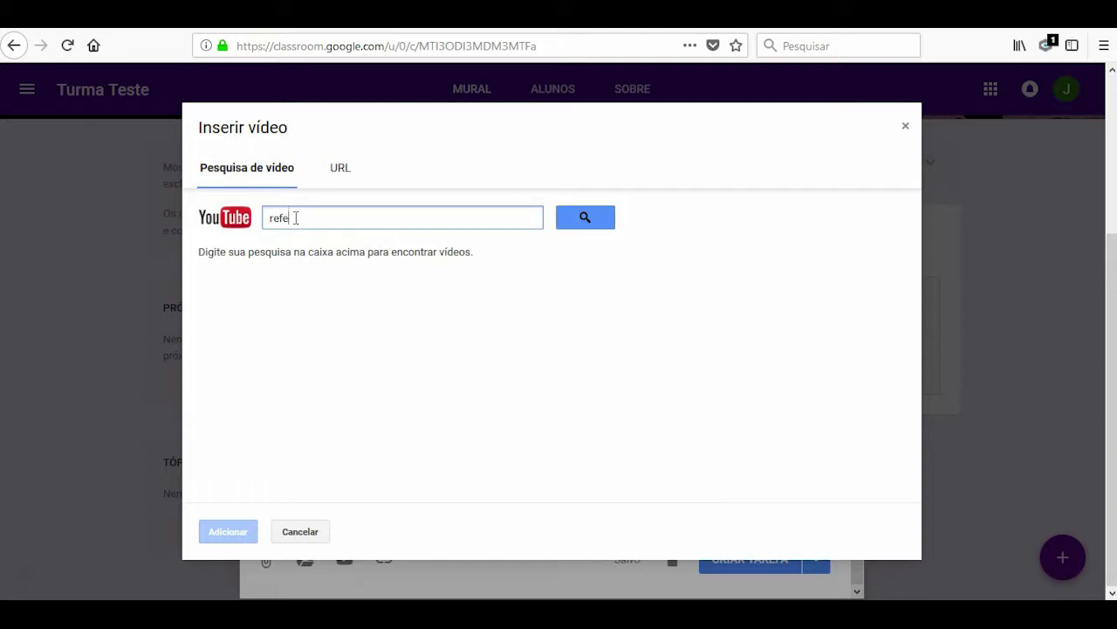
type("rencial não inercial")
key("Return")
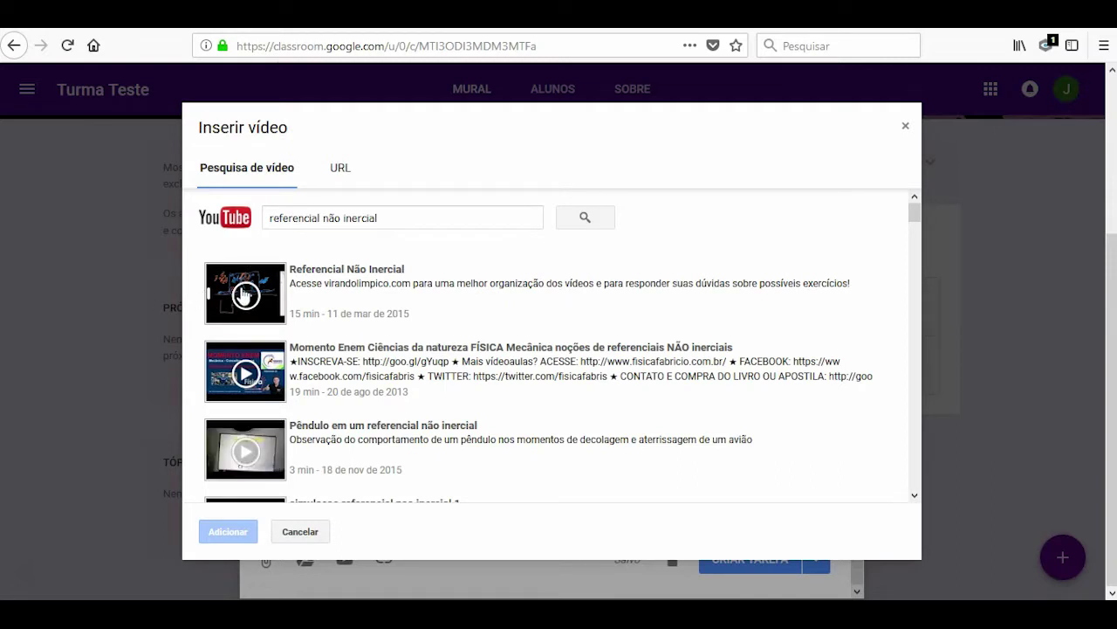
left_click(245, 295)
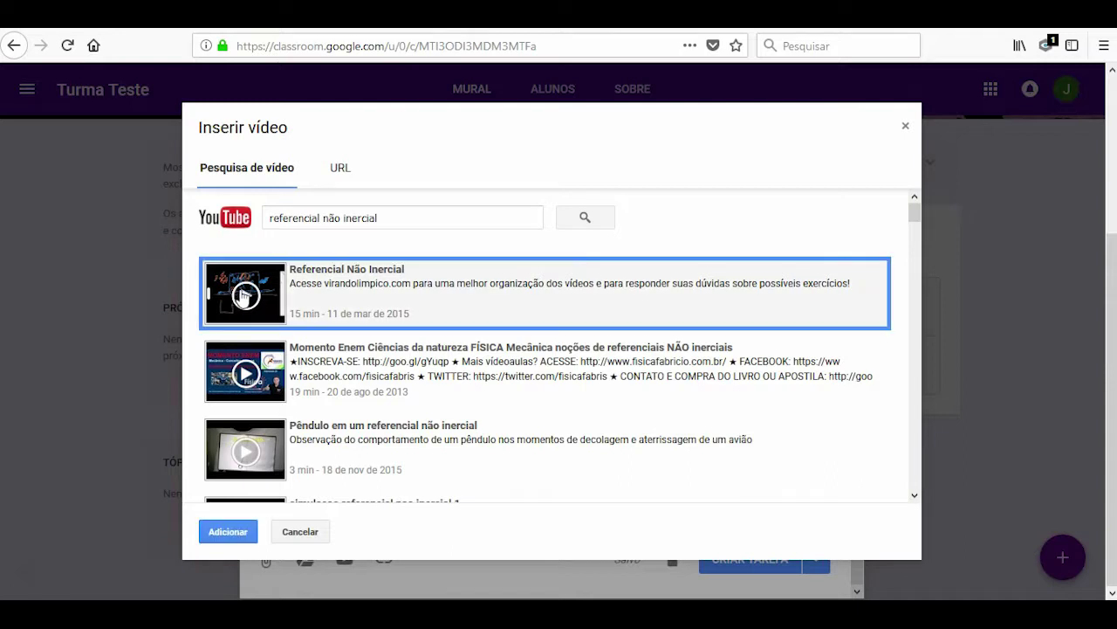
left_click(220, 532)
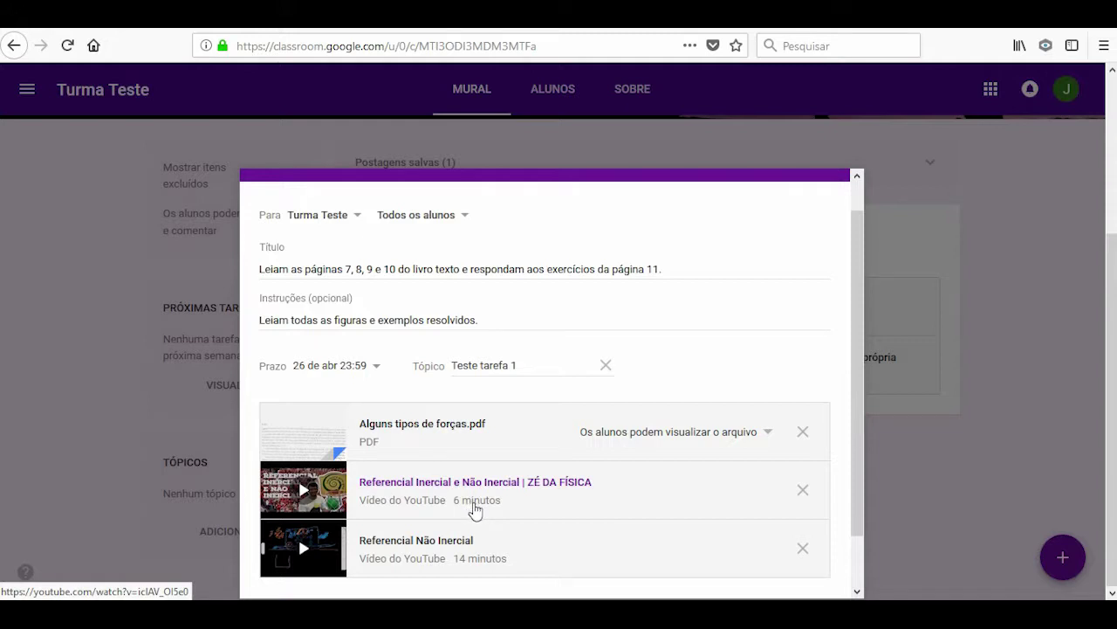
scroll(474, 509, "down", 2)
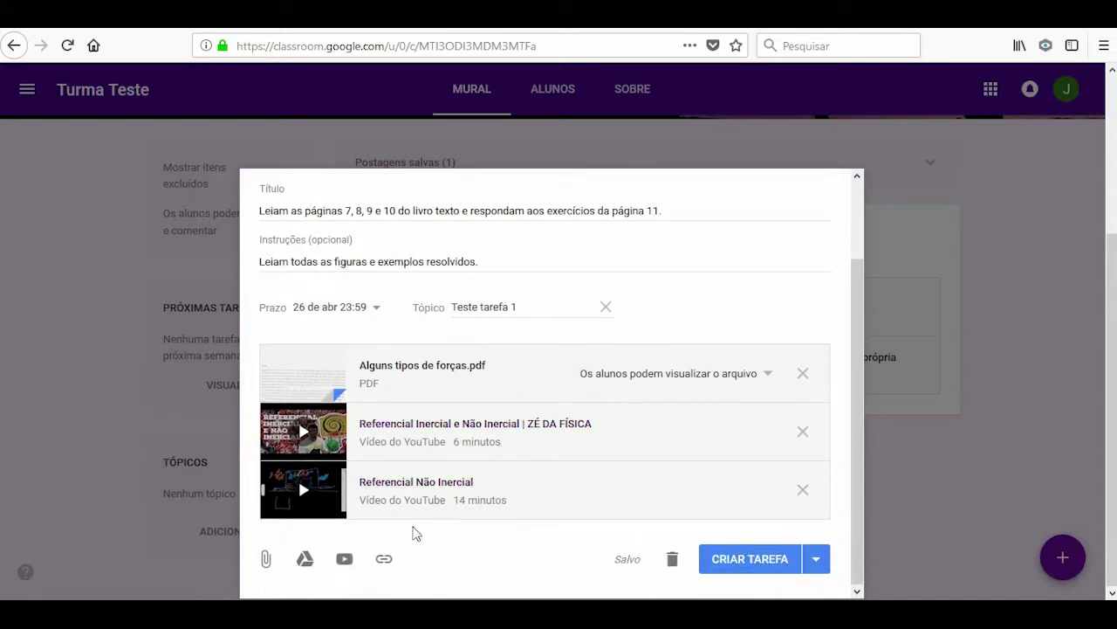
left_click(385, 559)
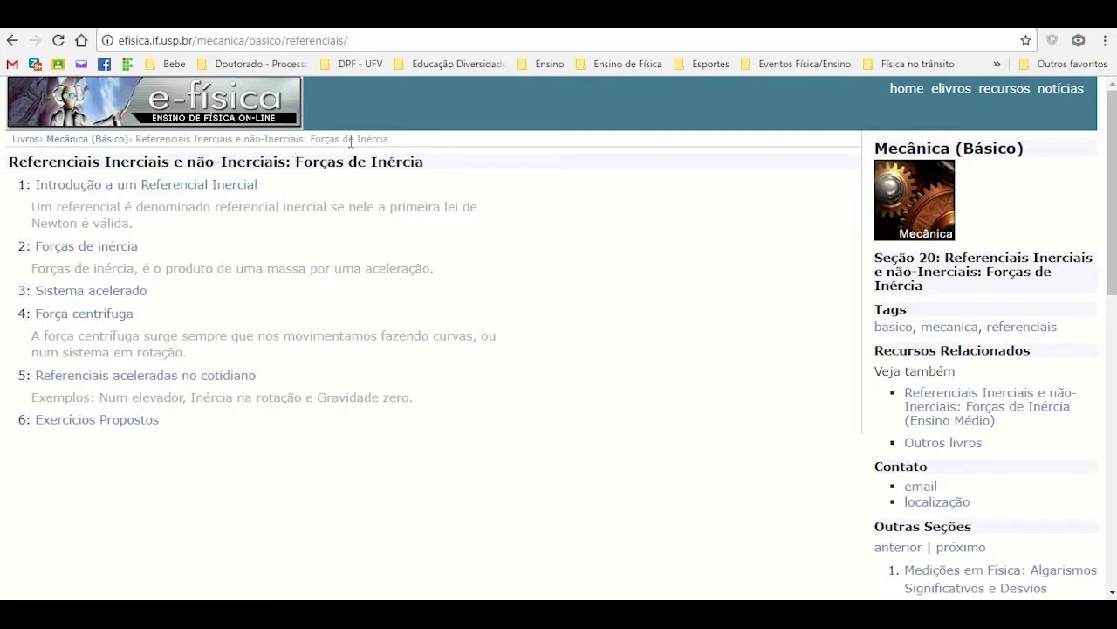
left_click(395, 41)
key("ctrl+c")
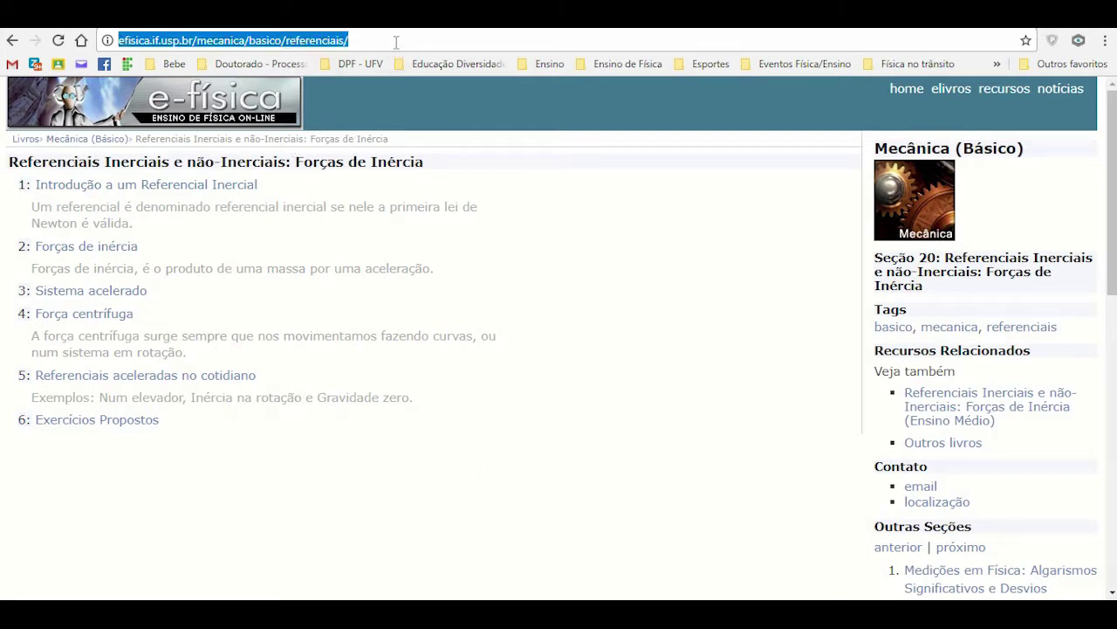
key("alt+Tab")
key("ctrl+v")
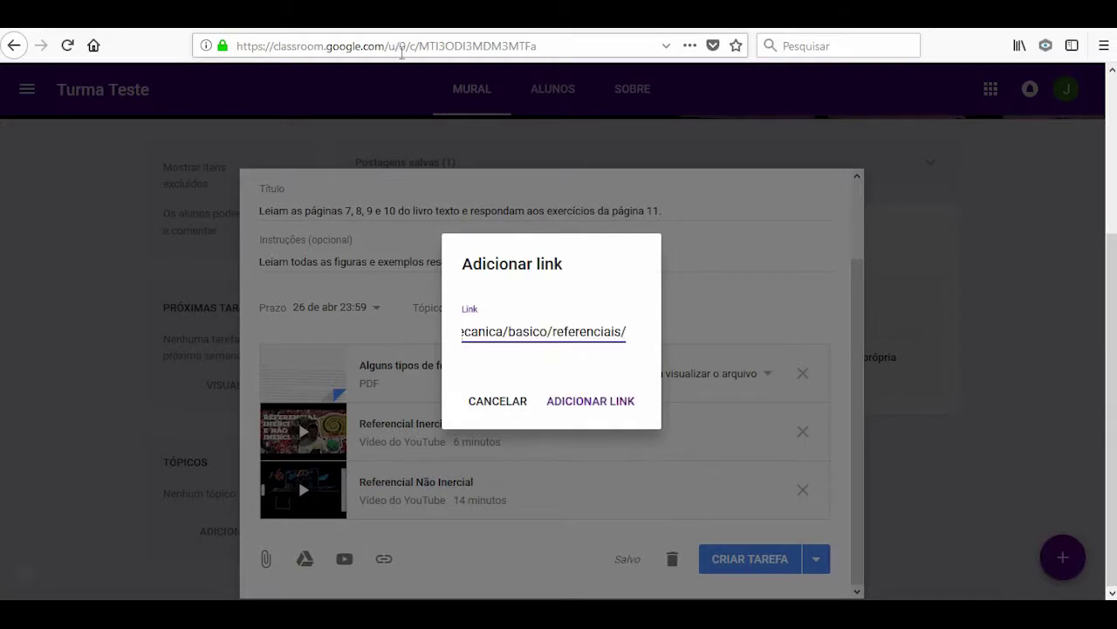
left_click(563, 401)
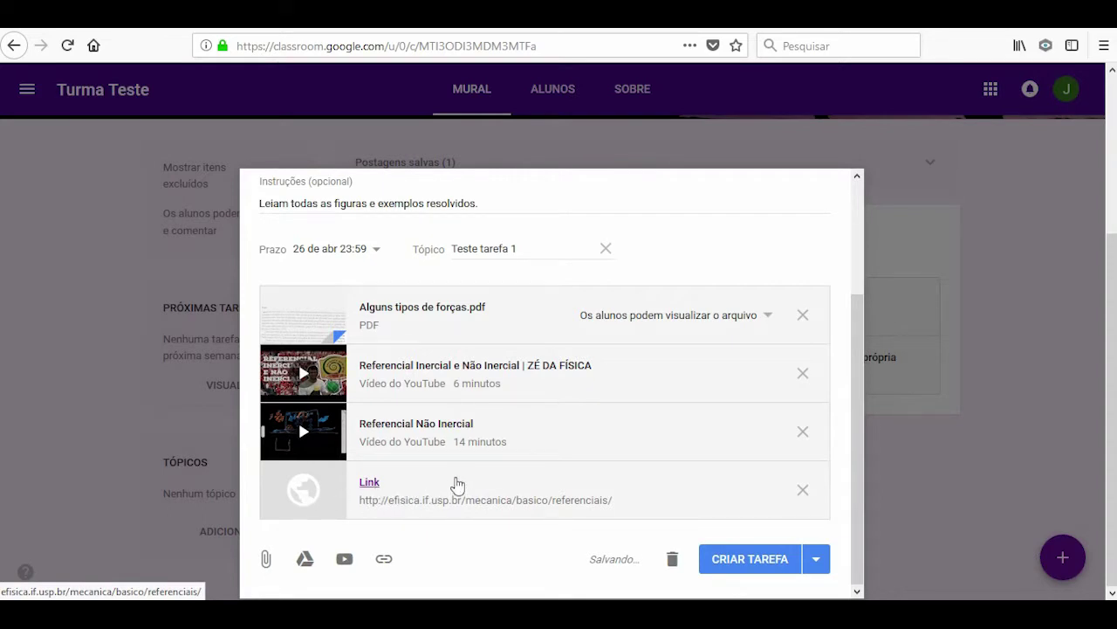
Step: Review the completed assignment form, choose to schedule its publication, and open the calendar for the scheduled date
scroll(458, 485, "up", 3)
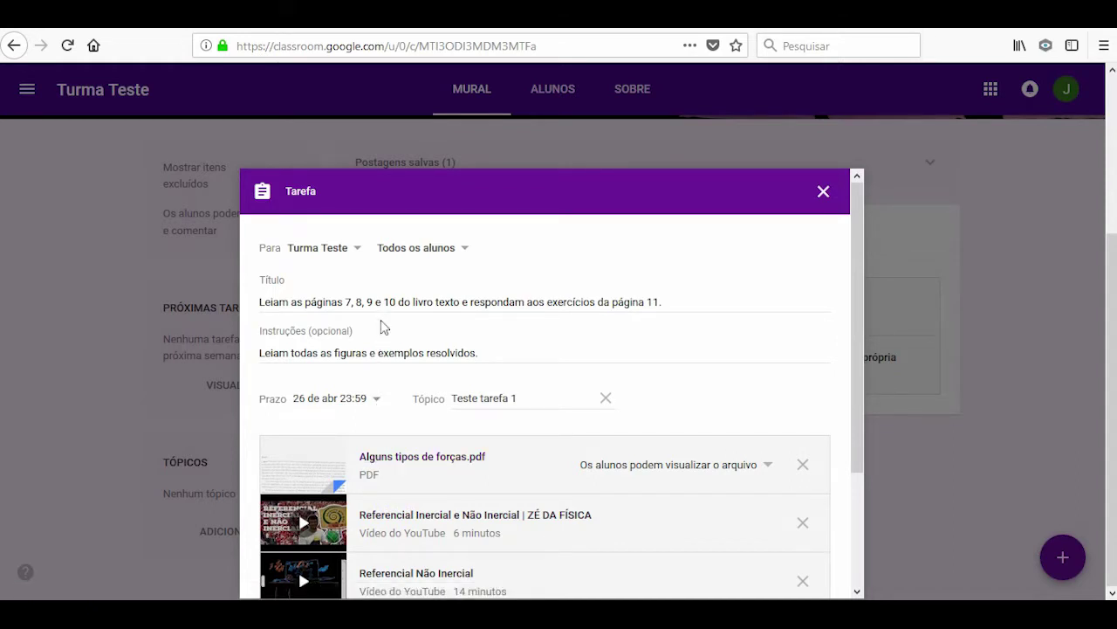
scroll(385, 326, "down", 3)
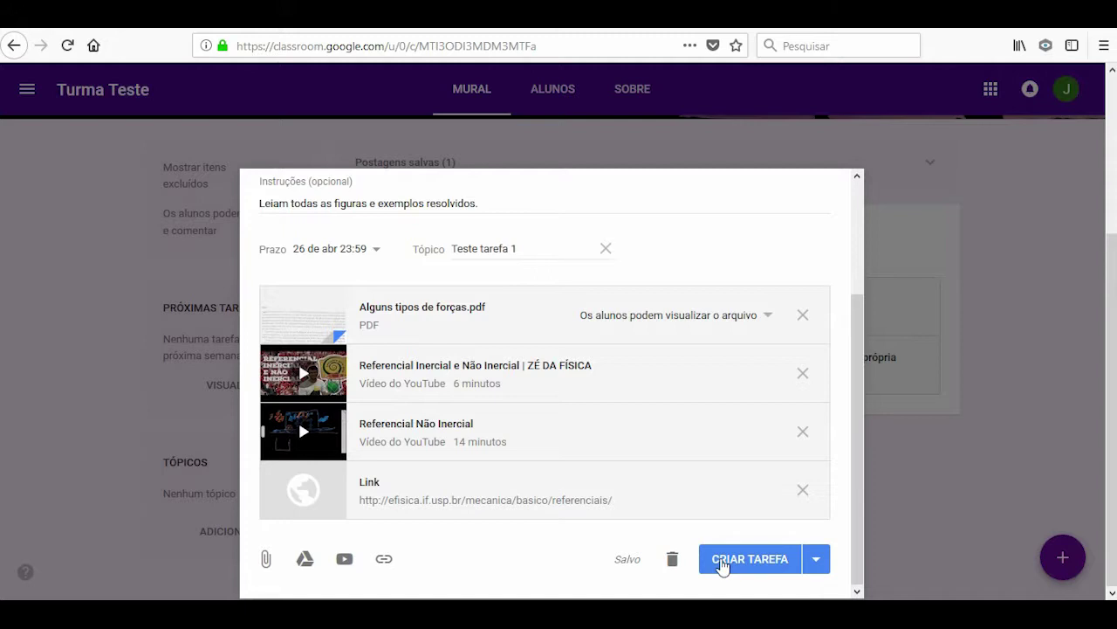
left_click(816, 564)
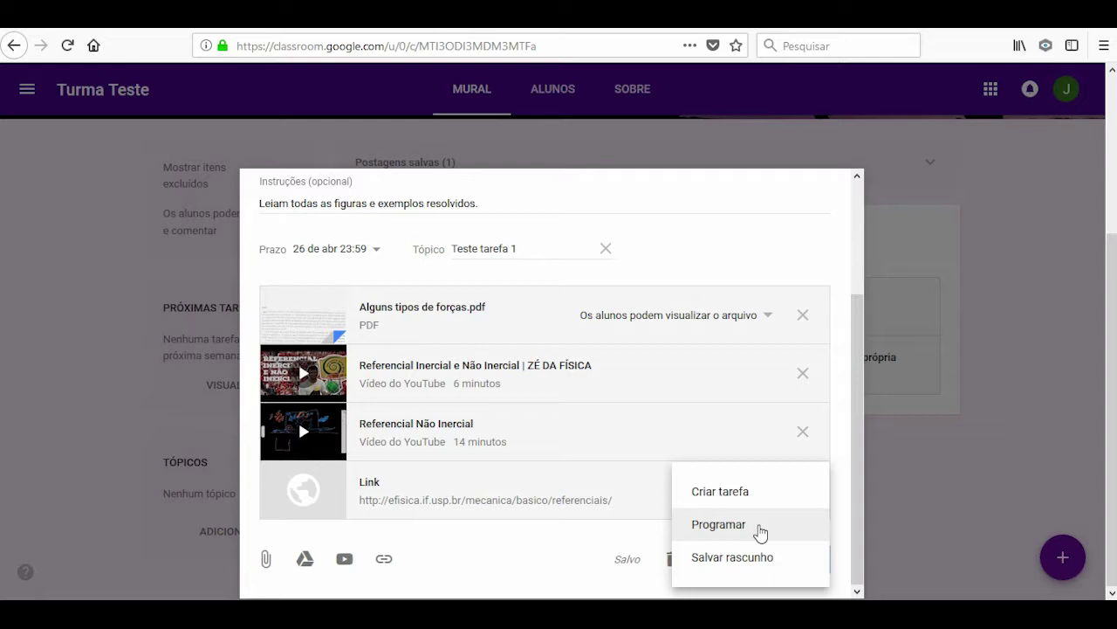
left_click(718, 524)
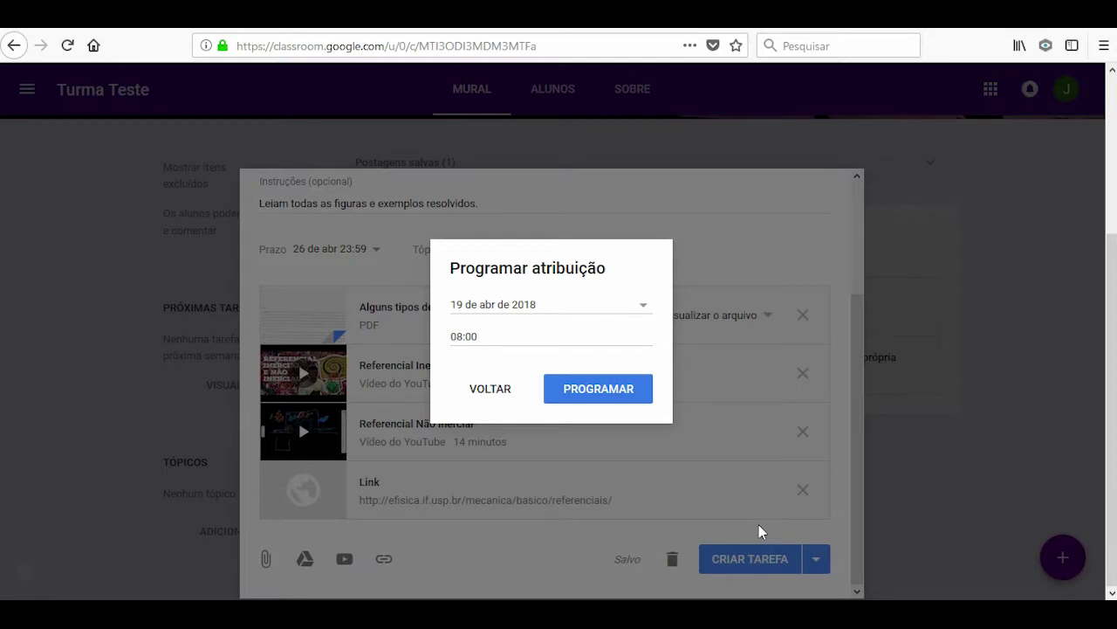
left_click(644, 312)
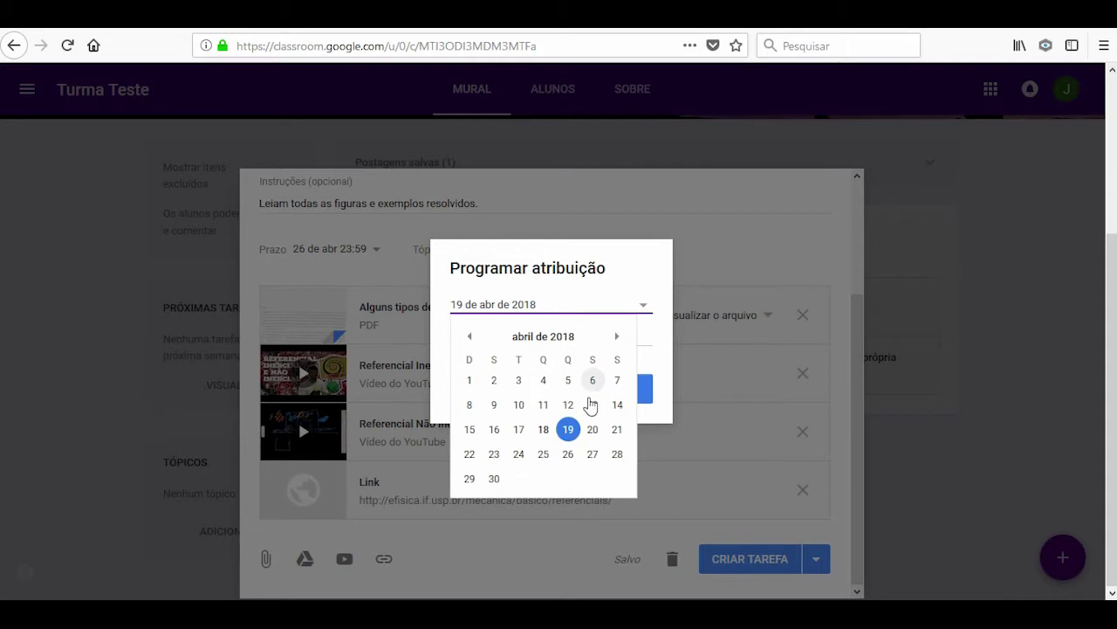